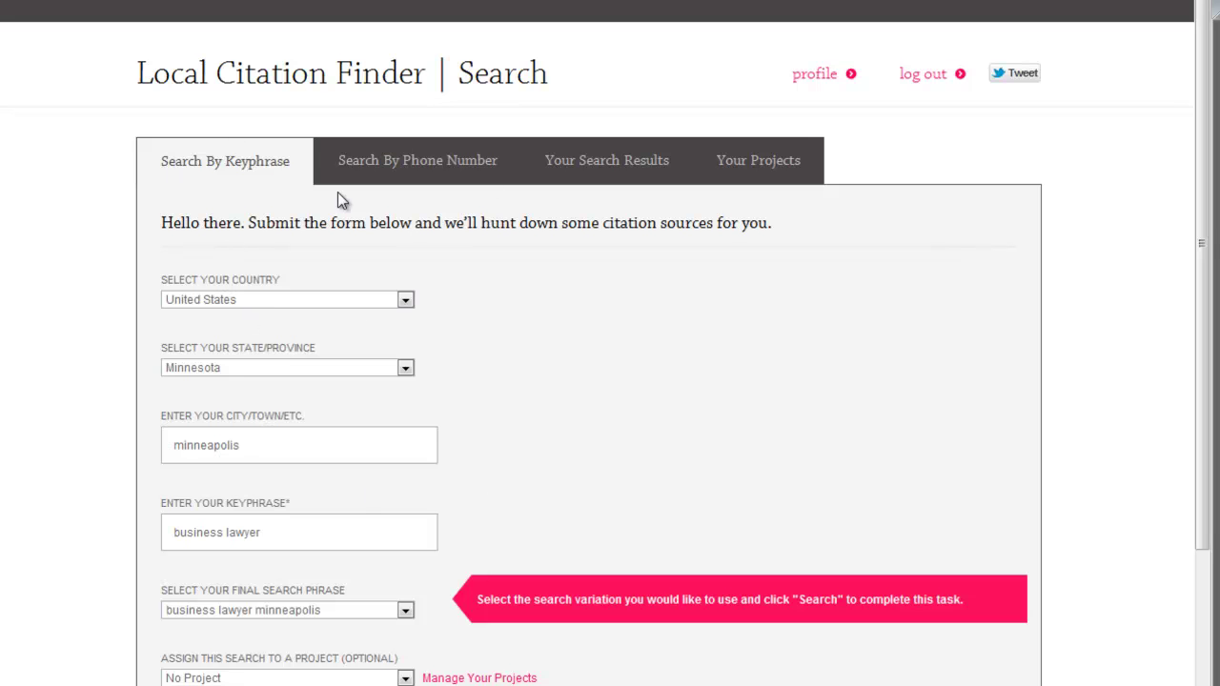
Step: Check the keyphrase search form, then review the User, Pass and Profile URL columns in the citation tracking spreadsheet
scroll(368, 292, down, 3)
scroll(324, 379, up, 3)
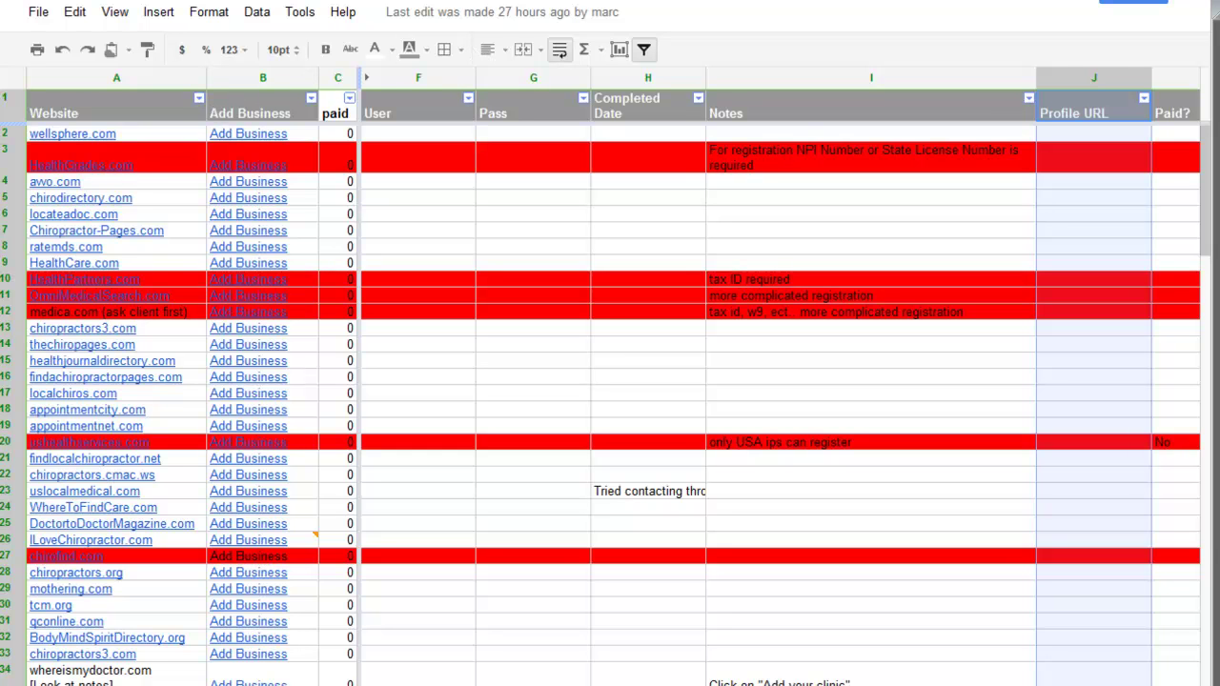
key(ctrl+Tab)
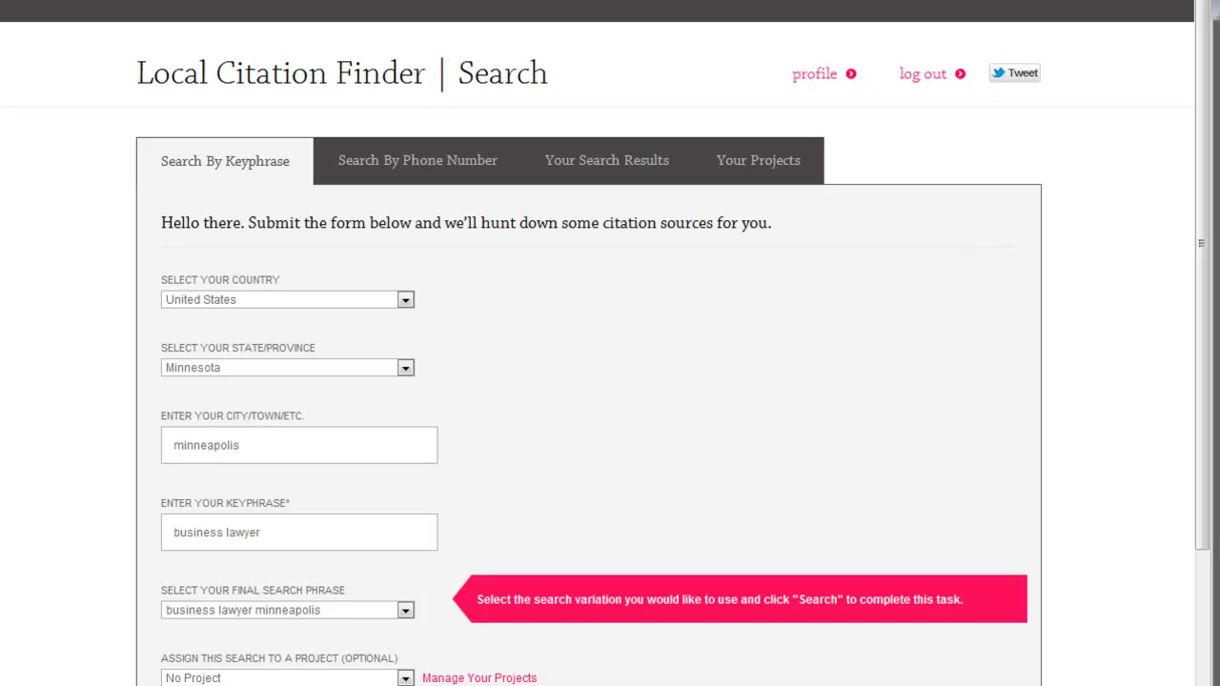
key(ctrl+shift+Tab)
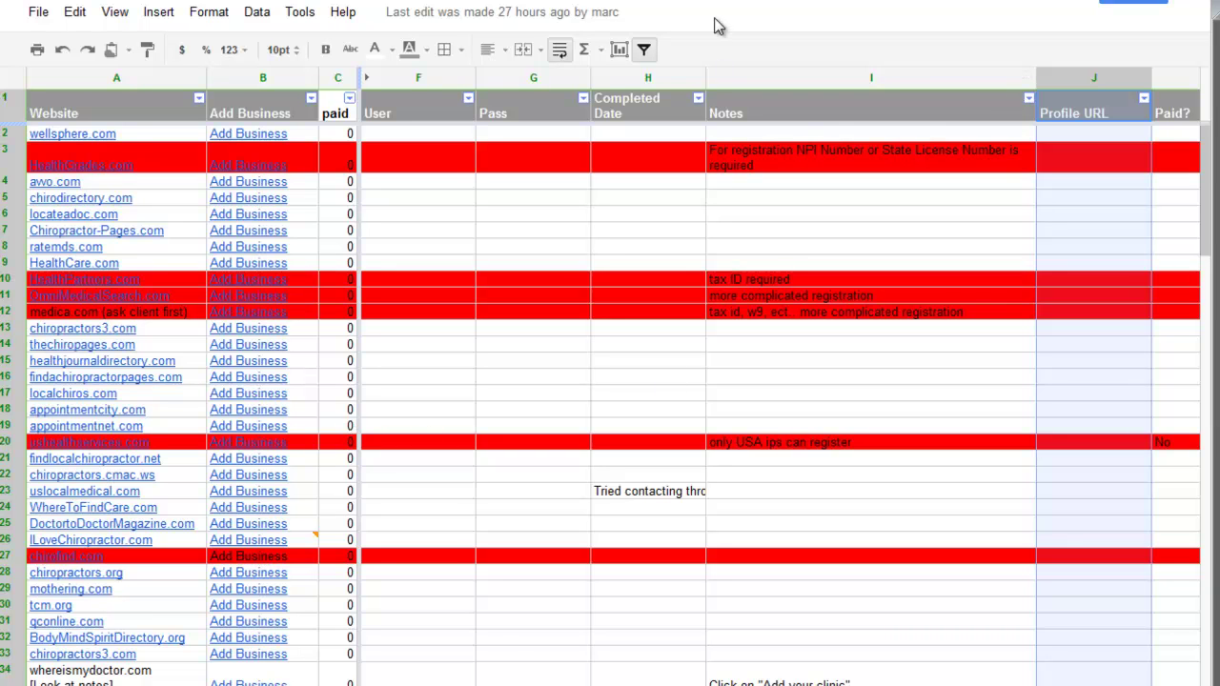
click(410, 76)
click(518, 74)
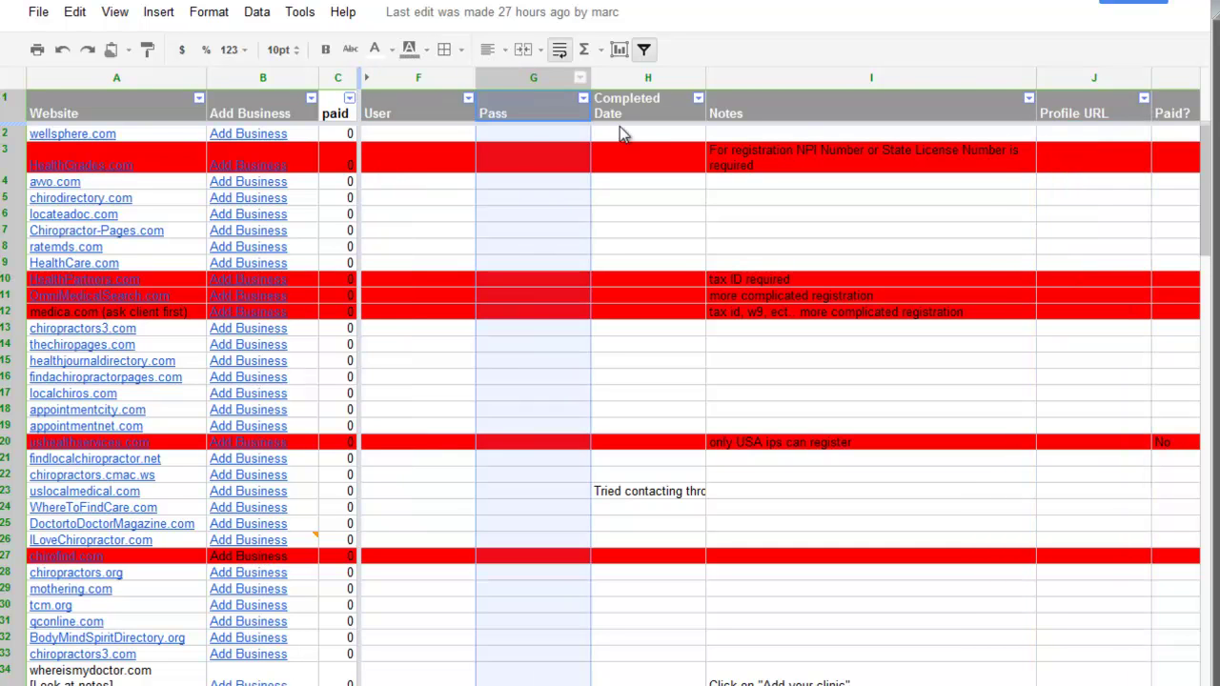
click(1092, 78)
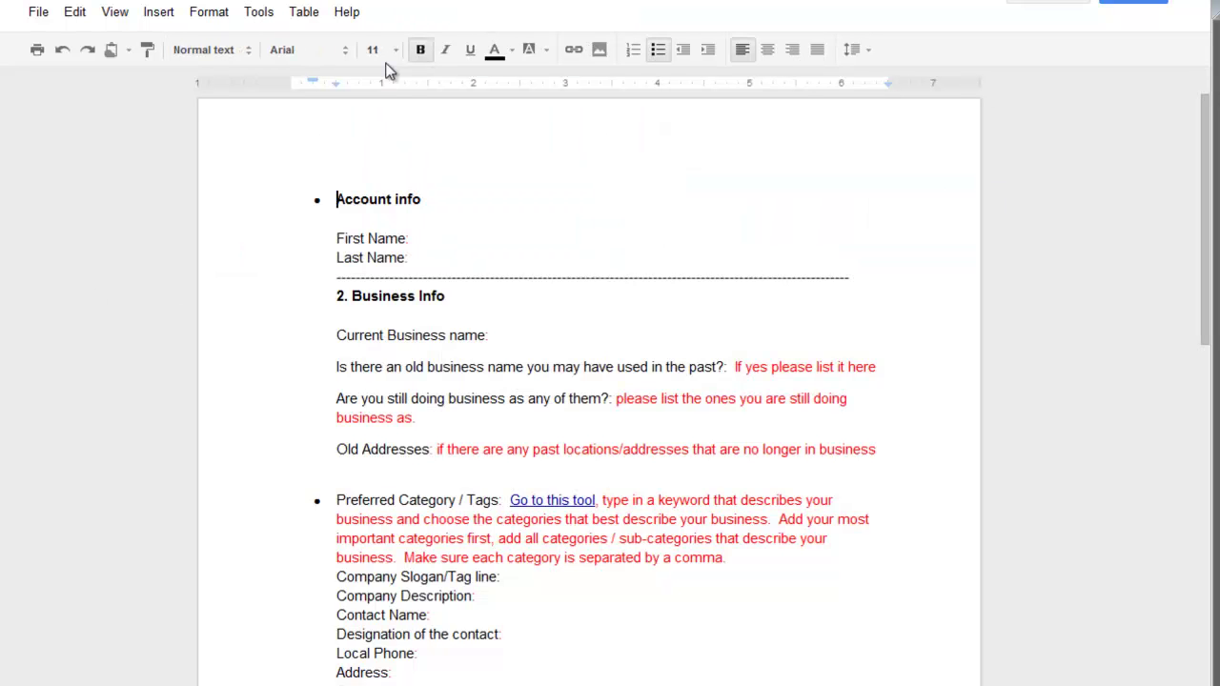
Step: Review the account and business information fields in the client questionnaire document
scroll(611, 534, down, 2)
scroll(605, 553, down, 1)
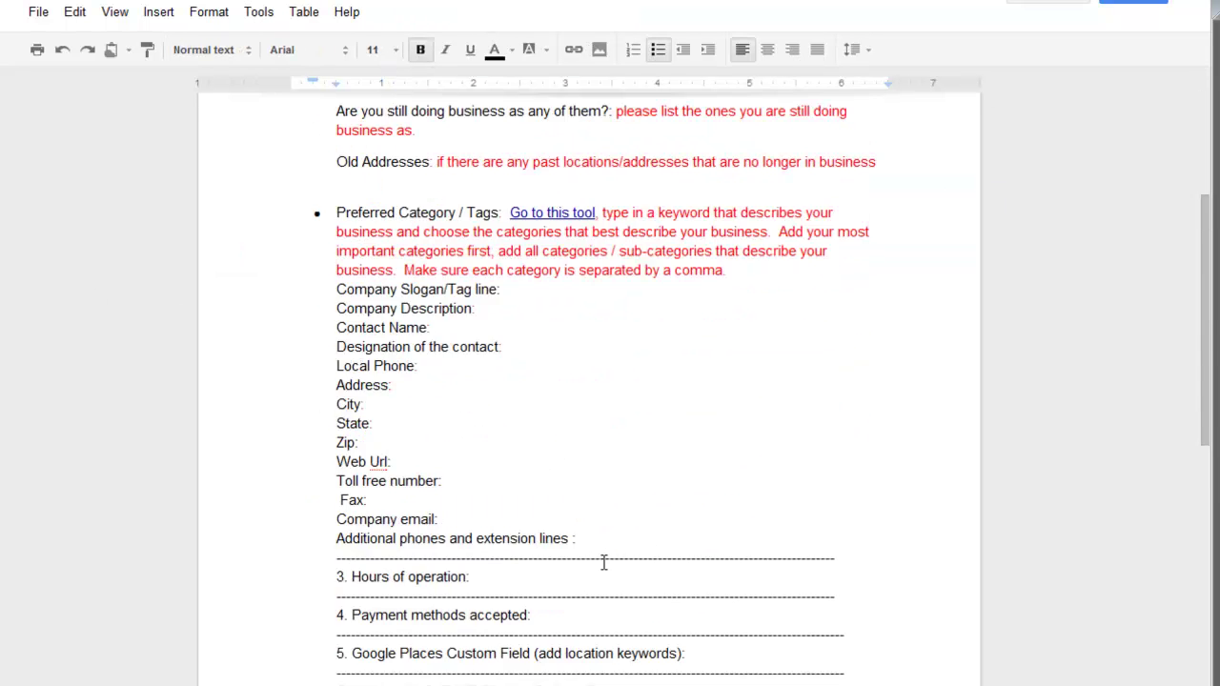
scroll(604, 563, up, 3)
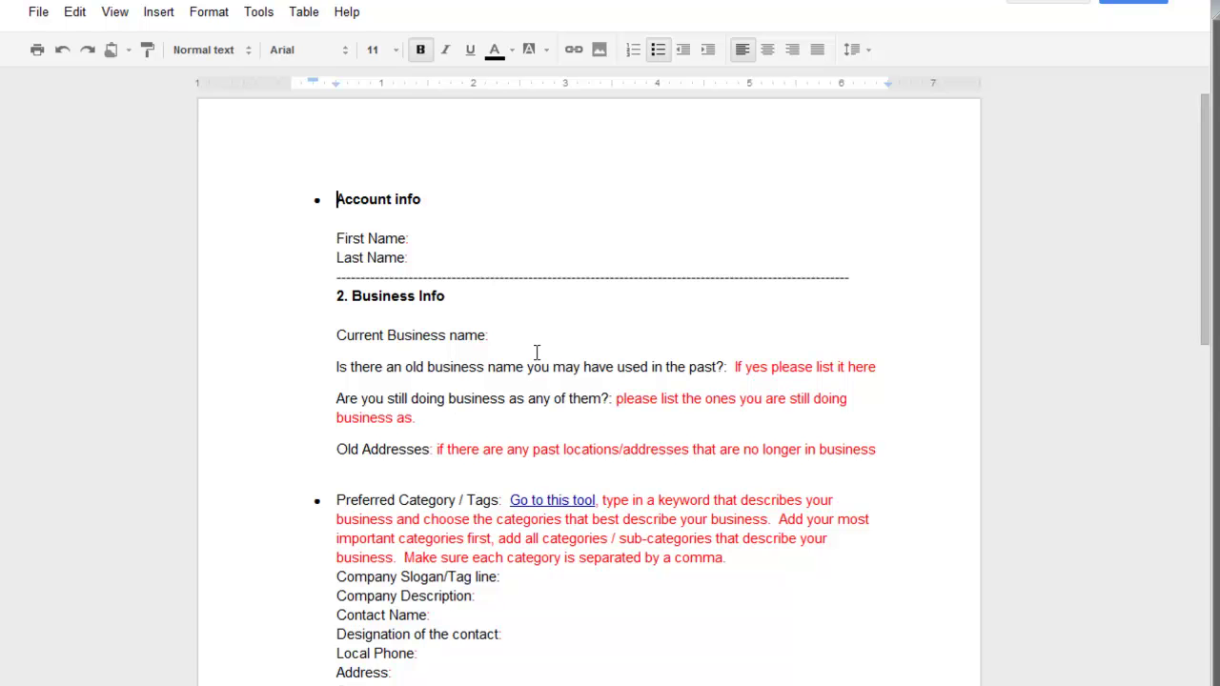
scroll(572, 355, down, 2)
scroll(598, 359, up, 2)
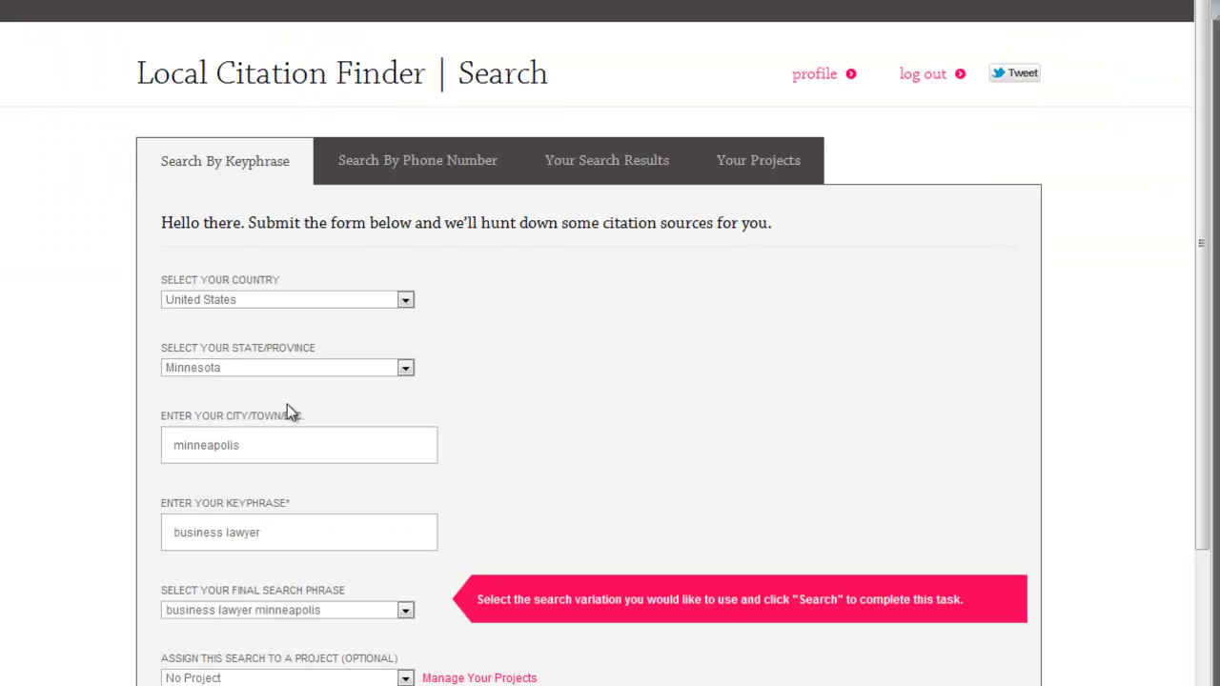
Step: Review the location and keyphrase fields in Local Citation Finder and the Denver attorney keyword research spreadsheet
scroll(509, 360, down, 1)
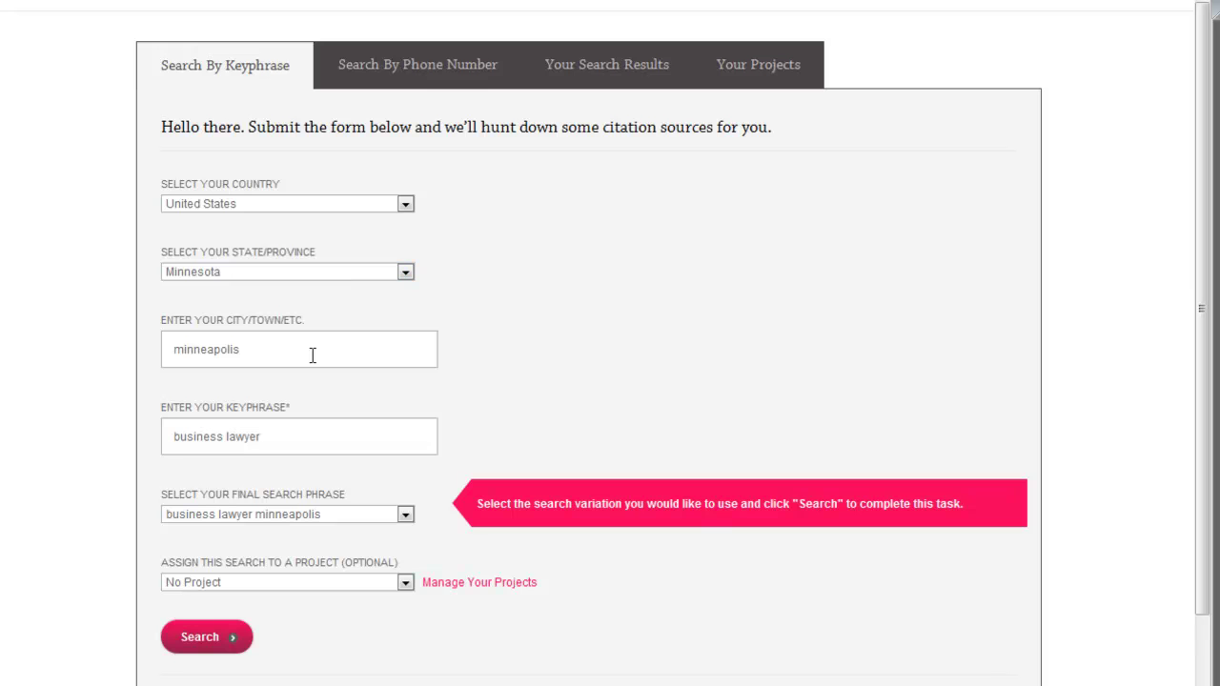
click(303, 446)
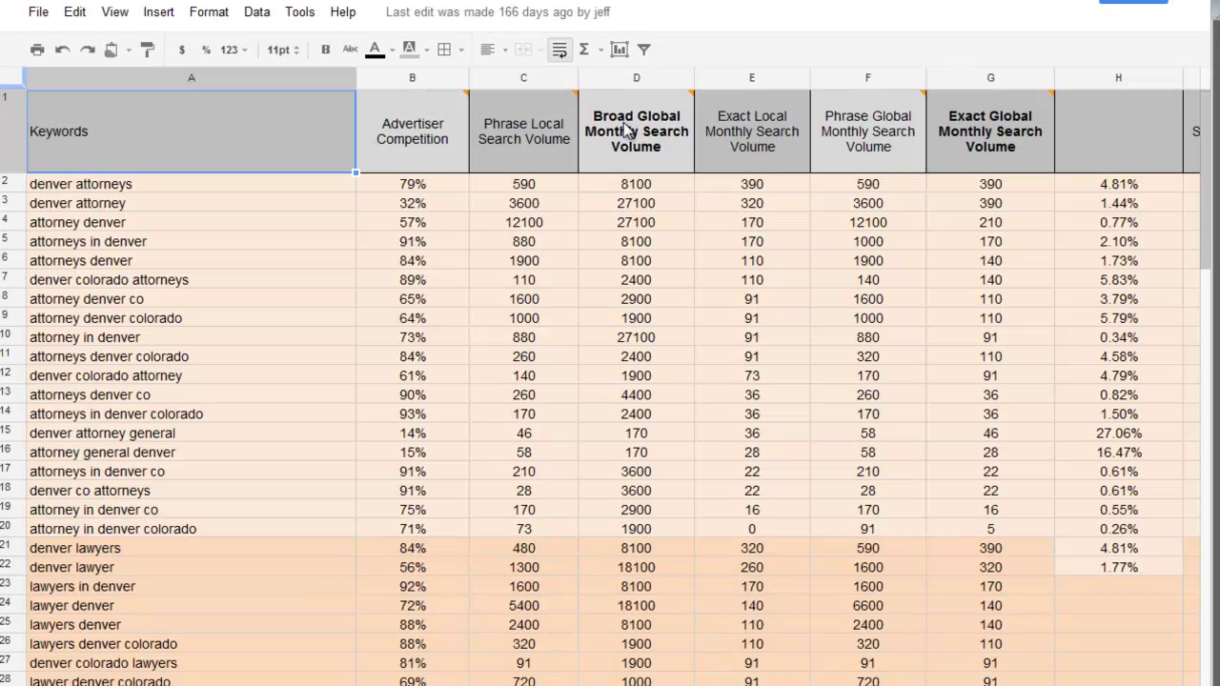
scroll(437, 364, down, 3)
scroll(438, 371, down, 4)
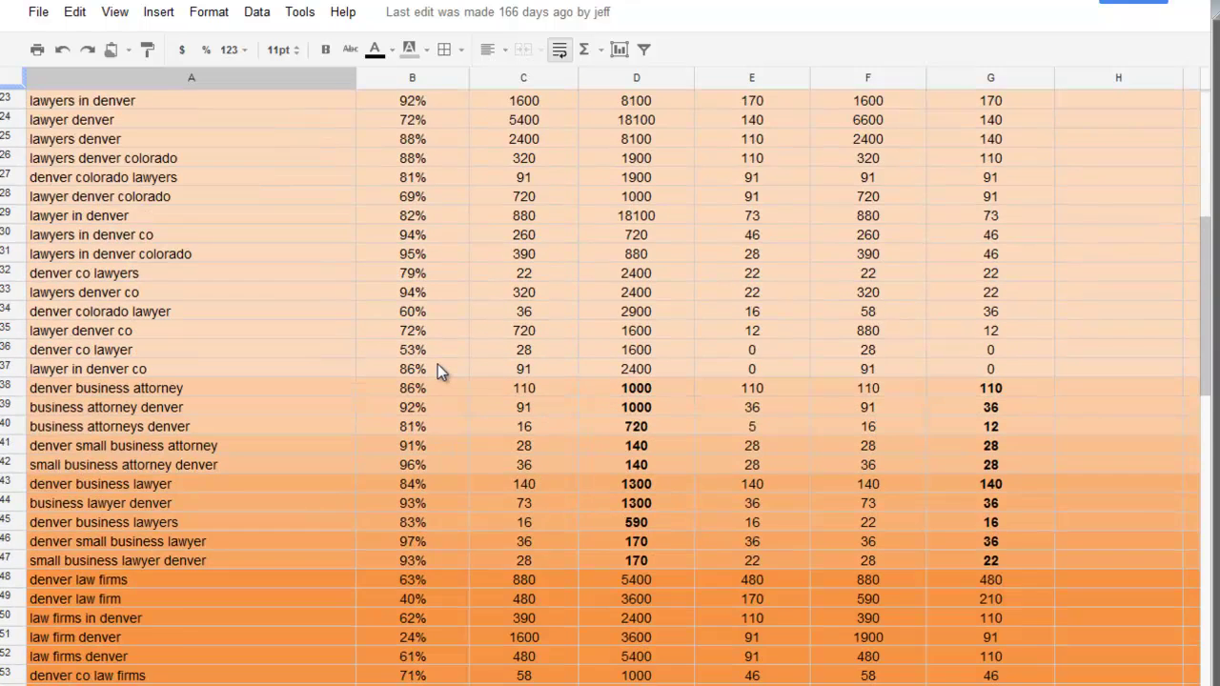
scroll(439, 371, down, 3)
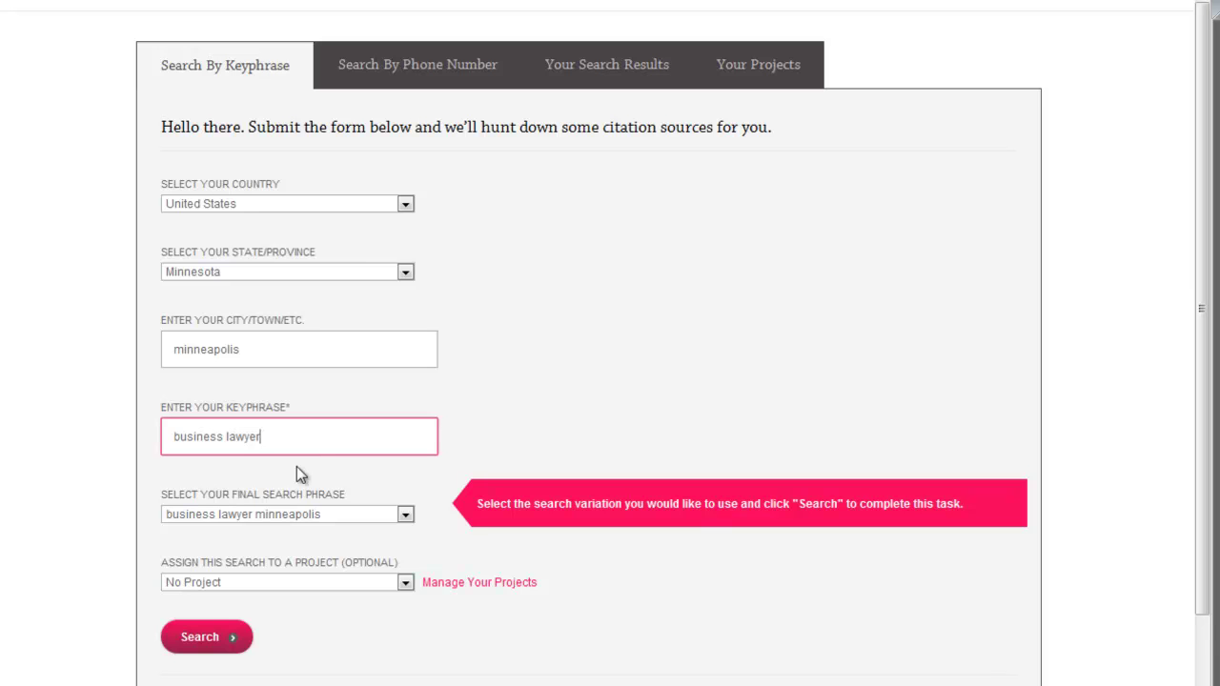
Step: Highlight the keyphrase "business lawyer" in the citation search form and look through Google's results for "business lawyer minneapolis"
drag(311, 441, 142, 430)
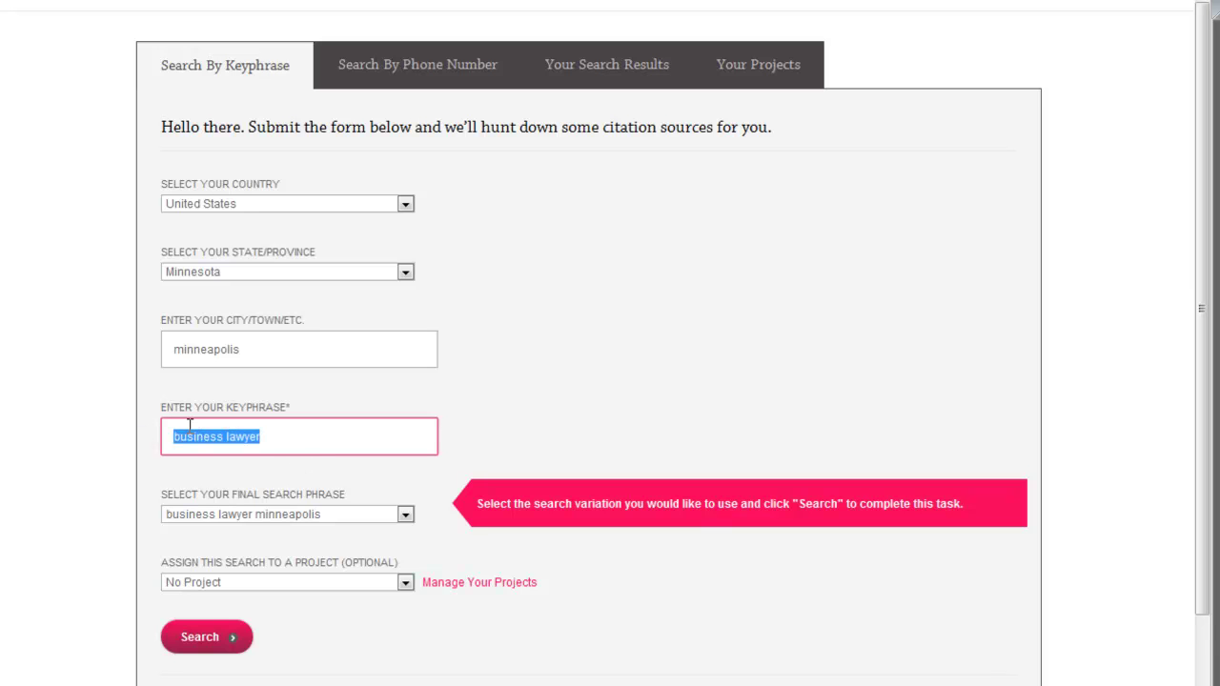
drag(268, 433, 121, 440)
click(315, 448)
drag(206, 442, 119, 458)
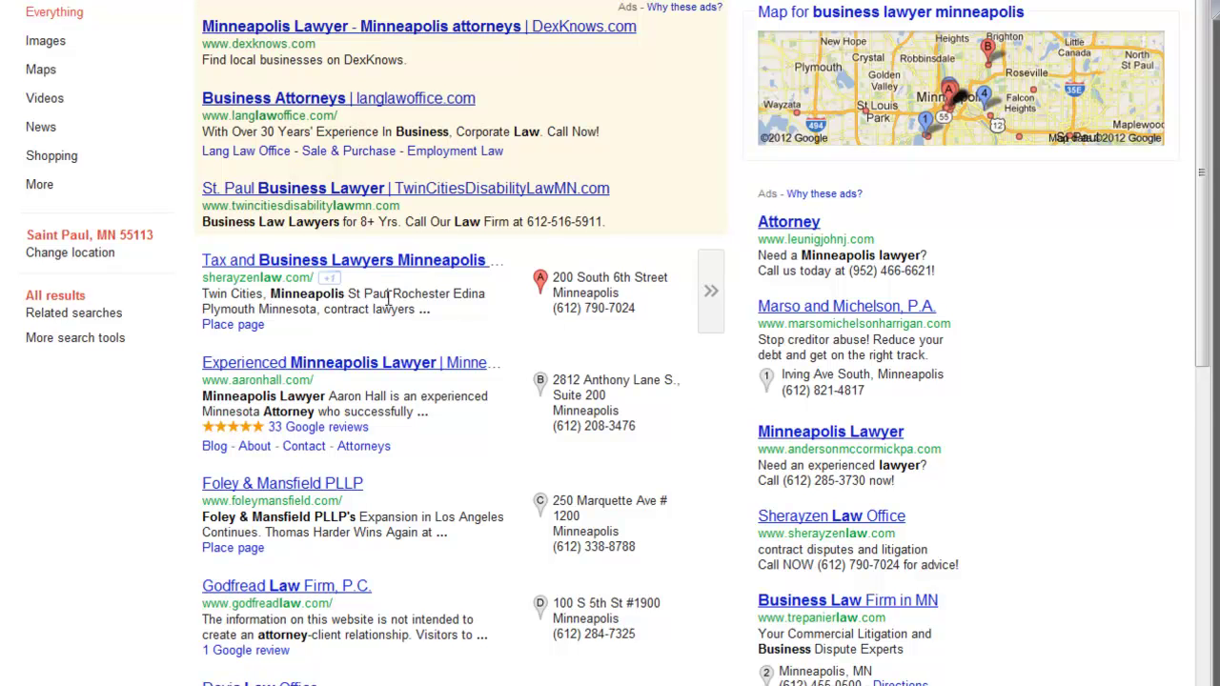
scroll(389, 295, down, 1)
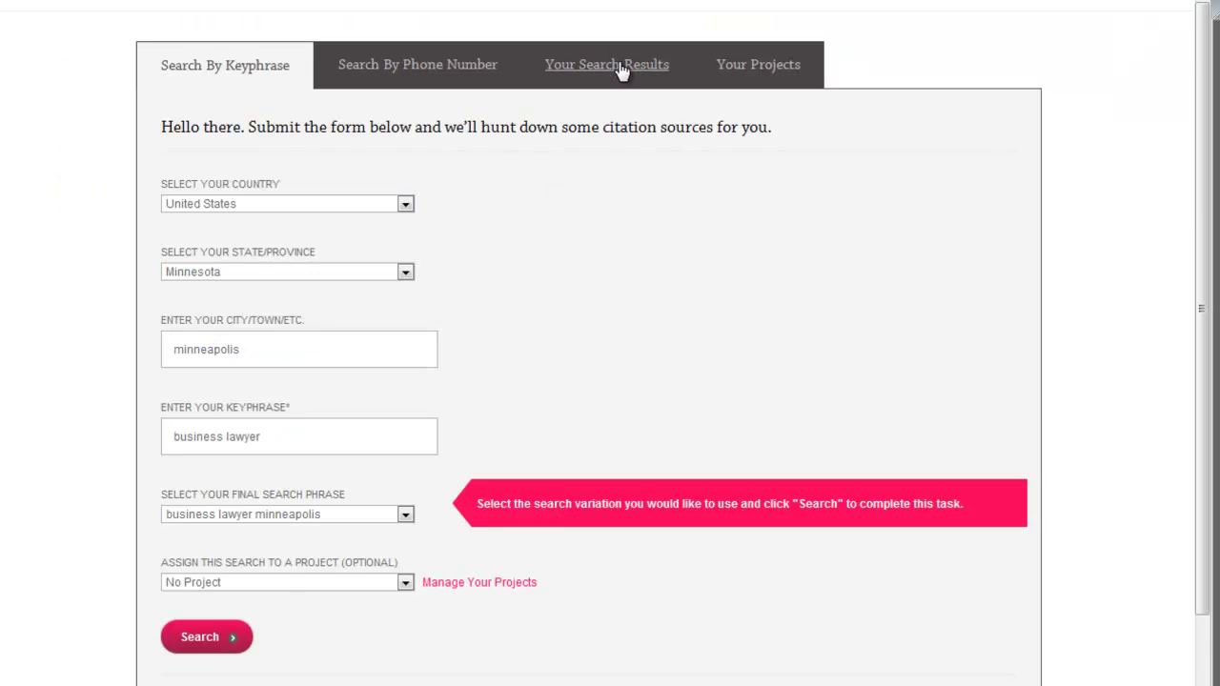
Step: Open the citation sources for "business lawyer minneapolis" from the saved search results and review the listed sites
click(620, 65)
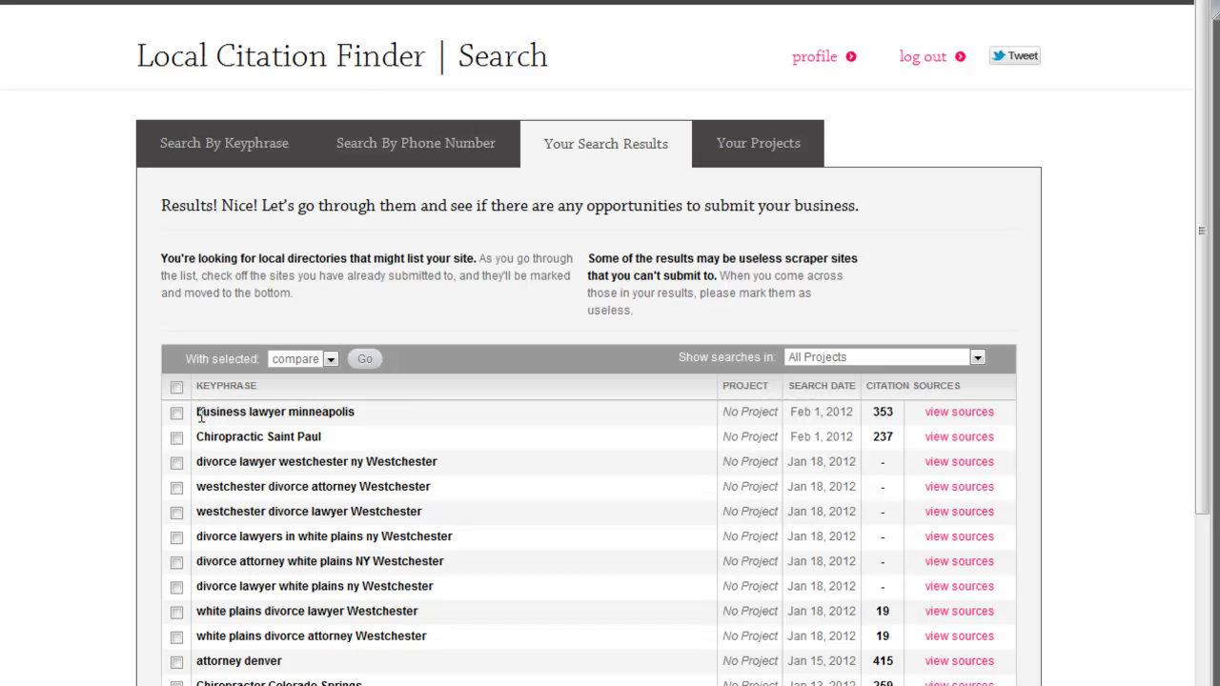
click(946, 410)
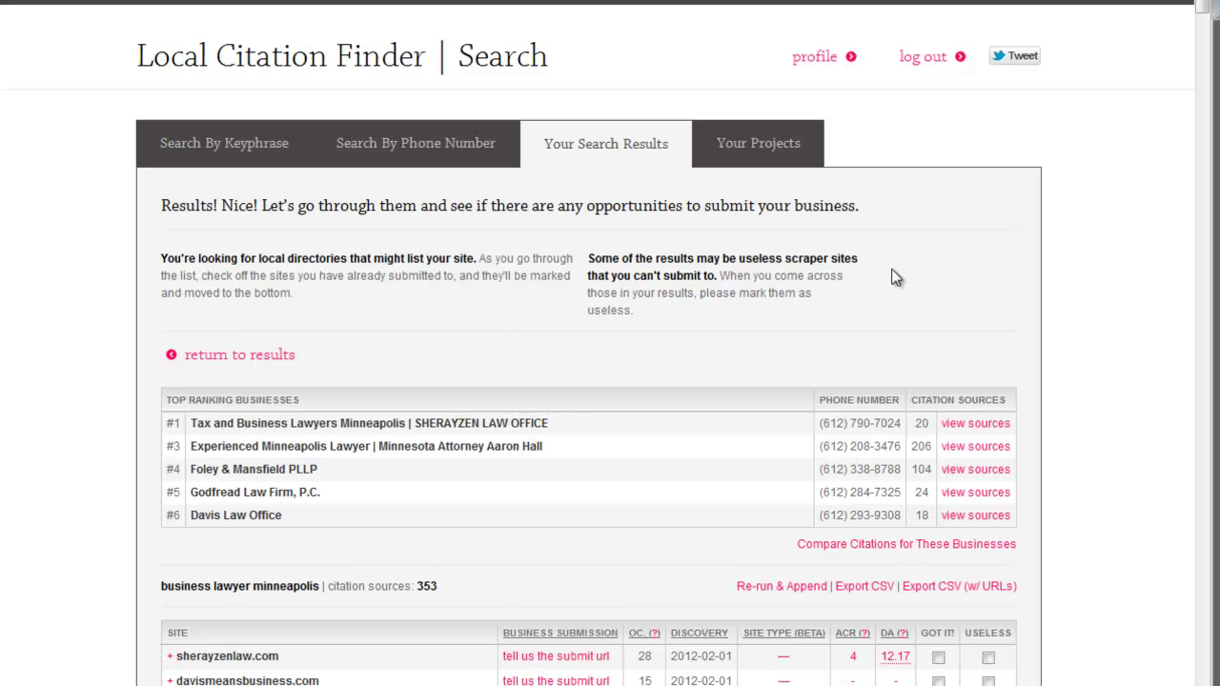
scroll(1125, 245, down, 3)
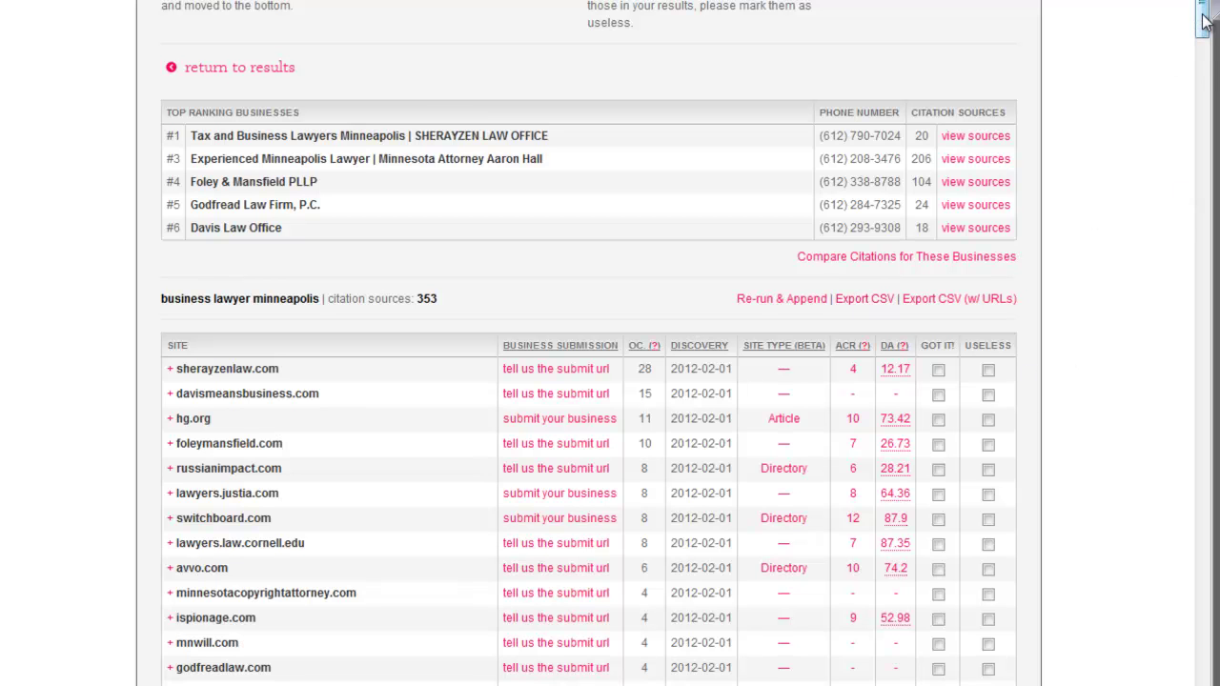
scroll(1204, 21, down, 3)
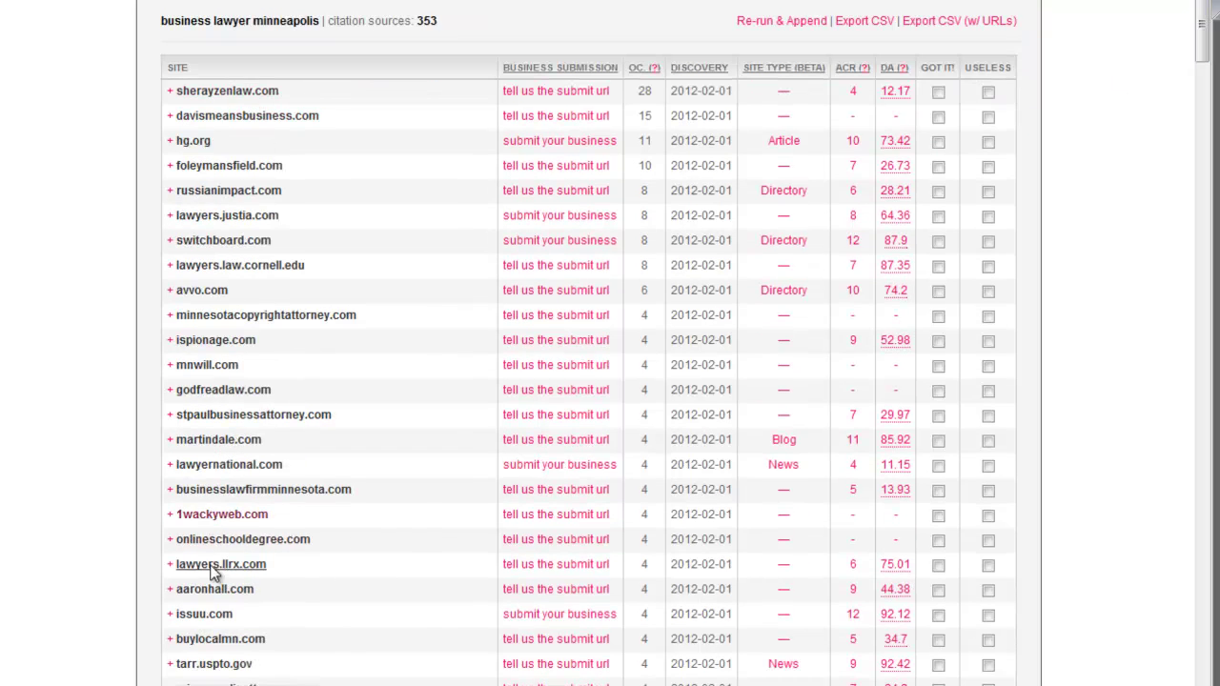
scroll(282, 427, up, 3)
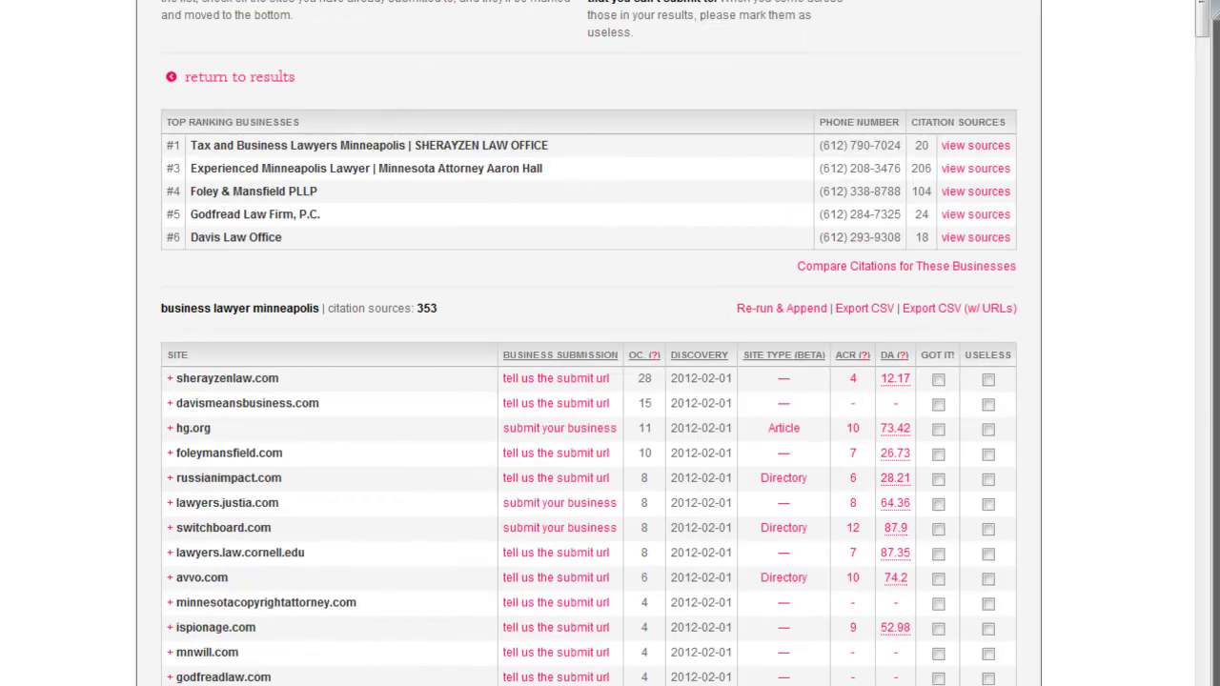
Step: Compare the Google local results for "business lawyer minneapolis" with the top ranking businesses and citation sites in Local Citation Finder
key(ctrl+Tab)
scroll(486, 150, up, 3)
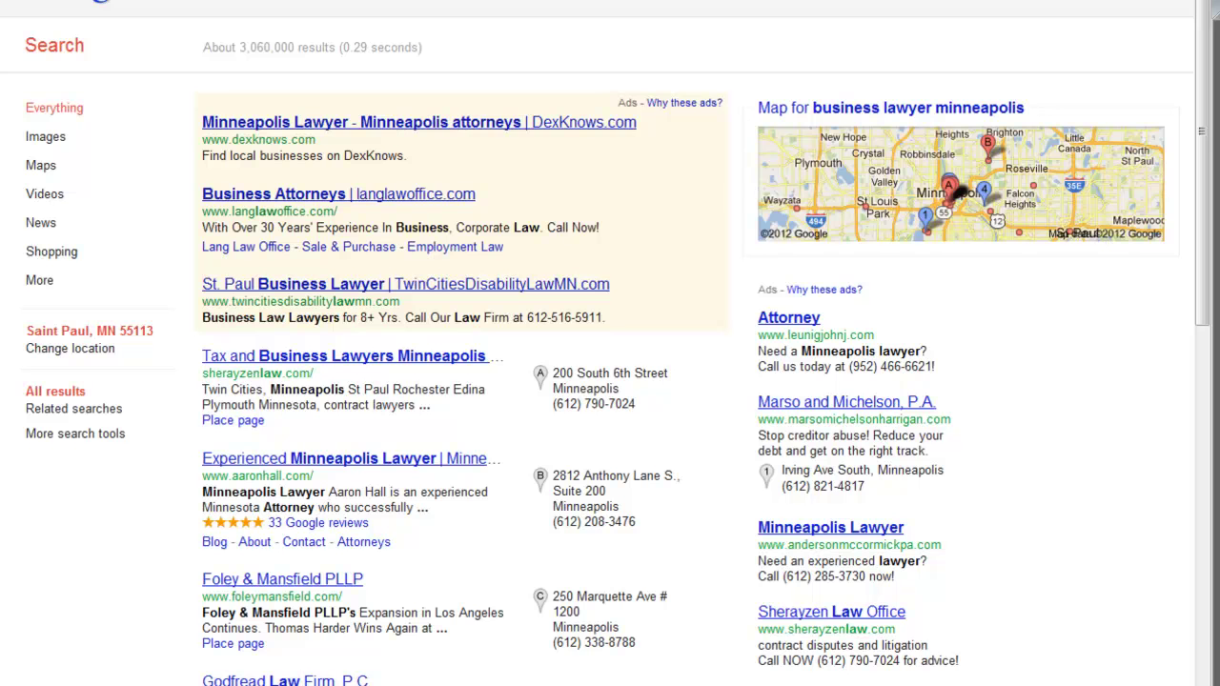
key(ctrl+Tab)
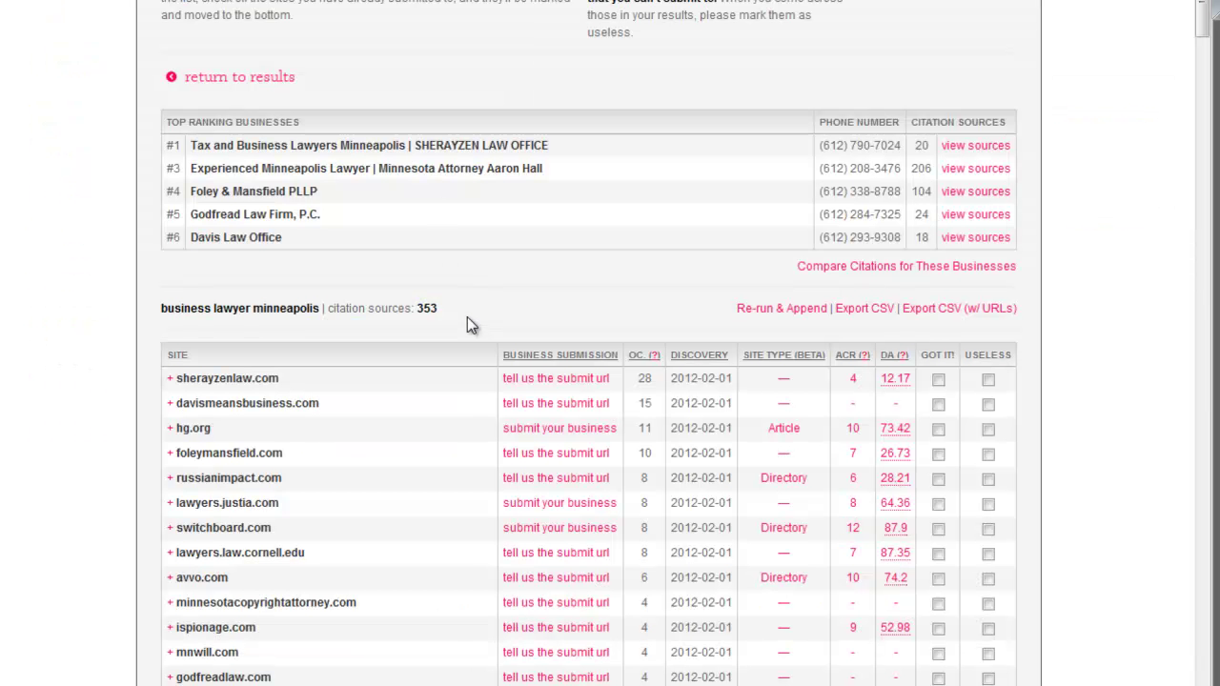
key(ctrl+Tab)
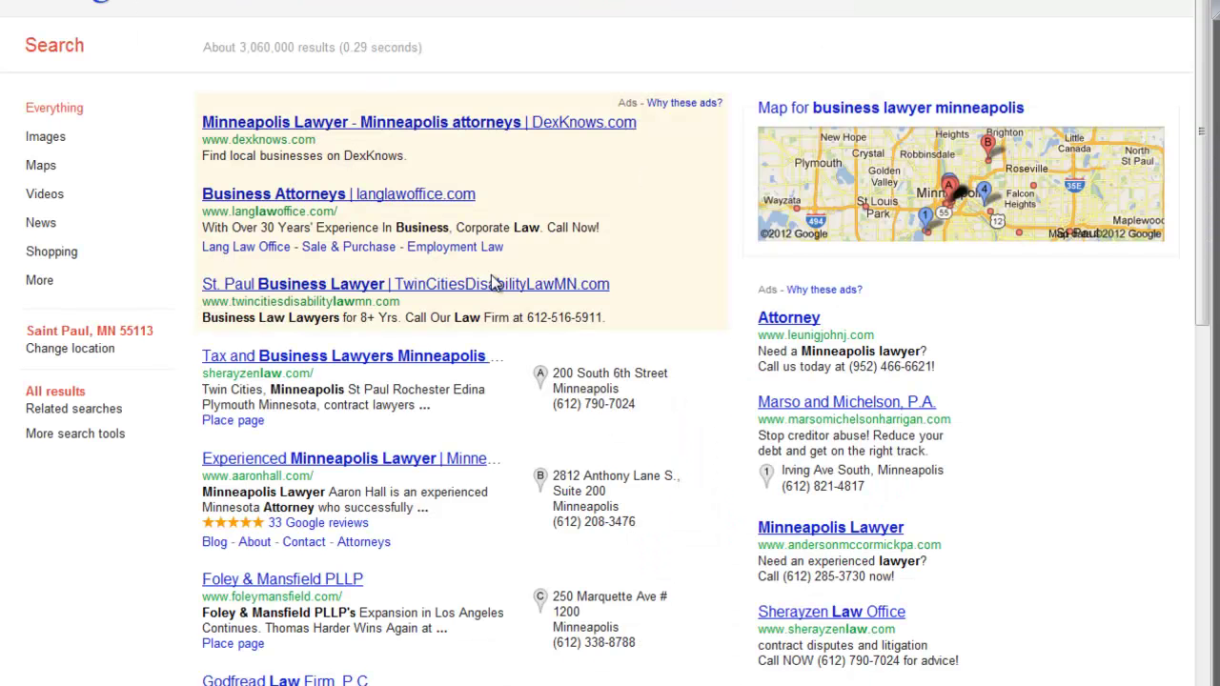
key(ctrl+Tab)
scroll(365, 290, down, 2)
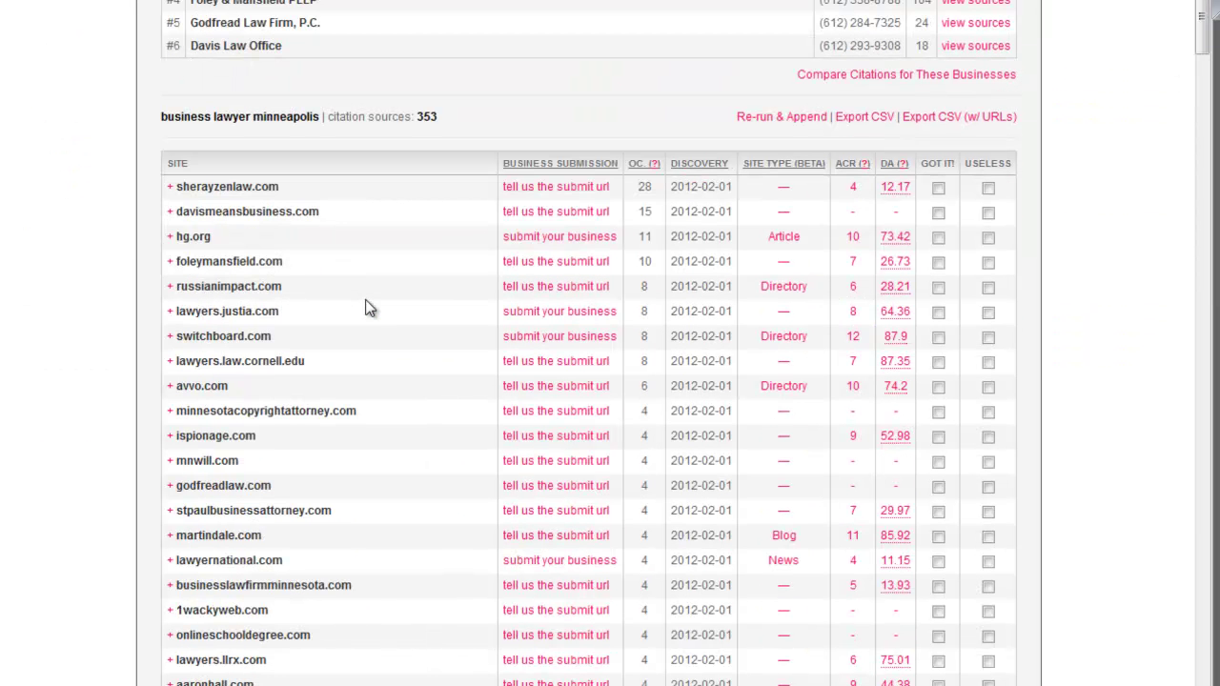
Step: Look through the chiropractic directory sites listed in the citation tracking spreadsheet
mouse_move(655, 169)
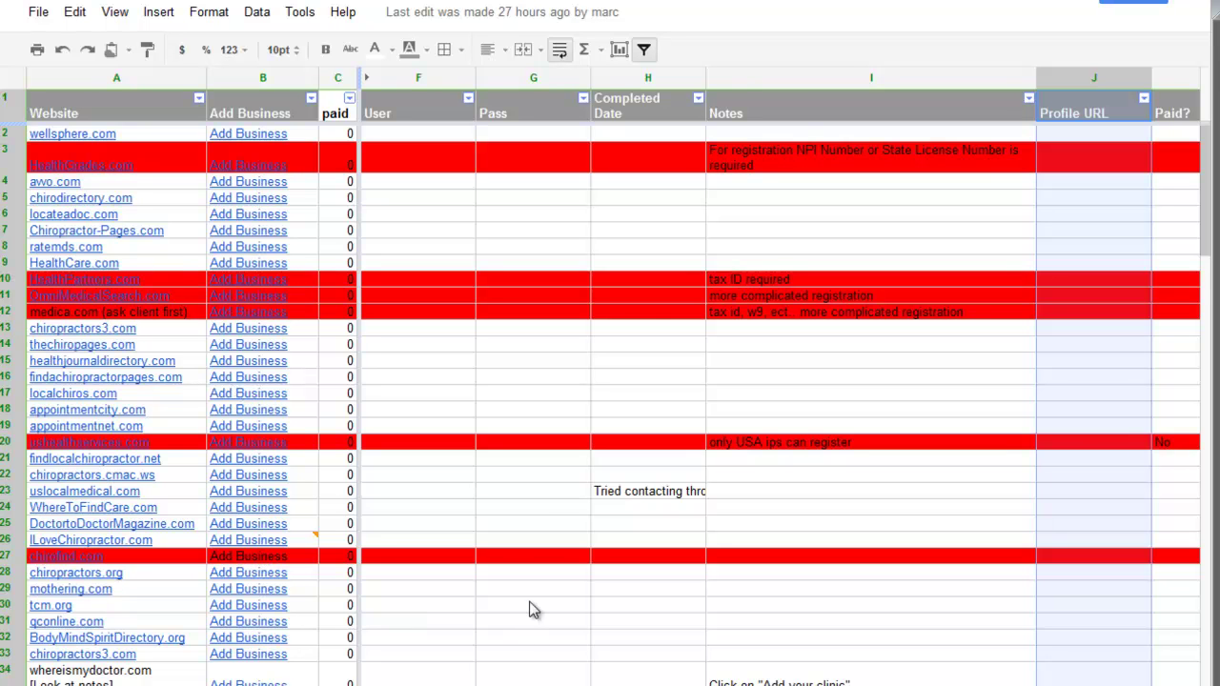
scroll(599, 493, down, 8)
scroll(599, 493, down, 2)
scroll(600, 491, up, 7)
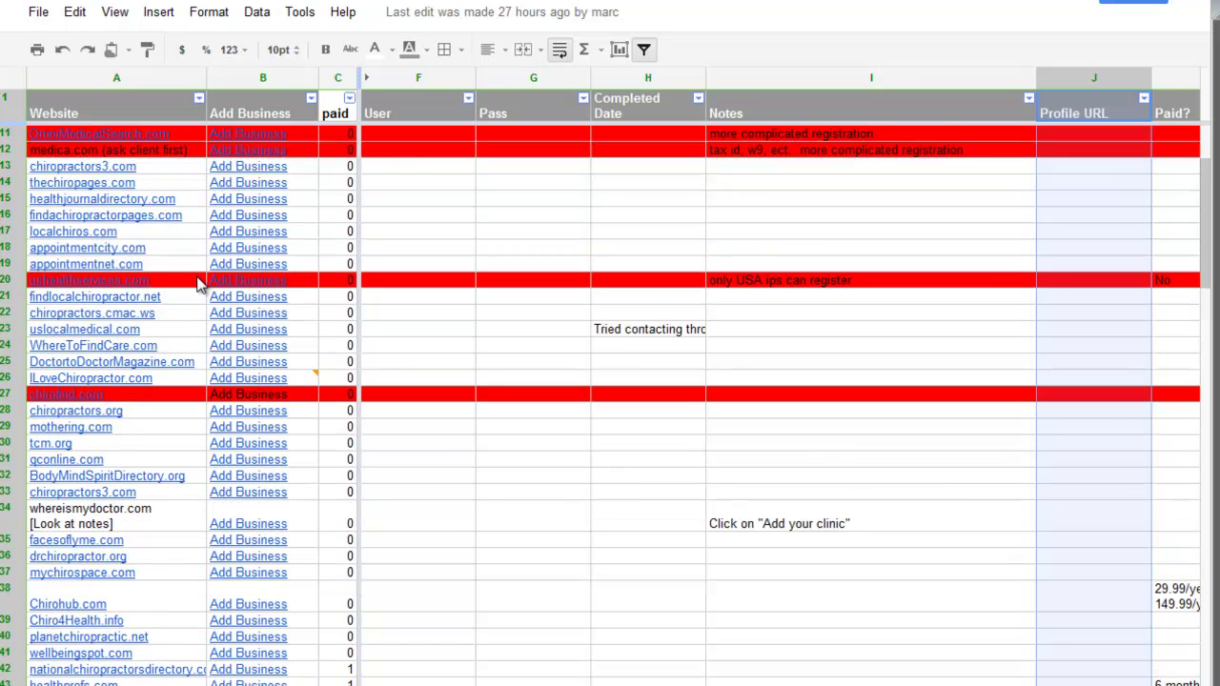
scroll(582, 177, up, 3)
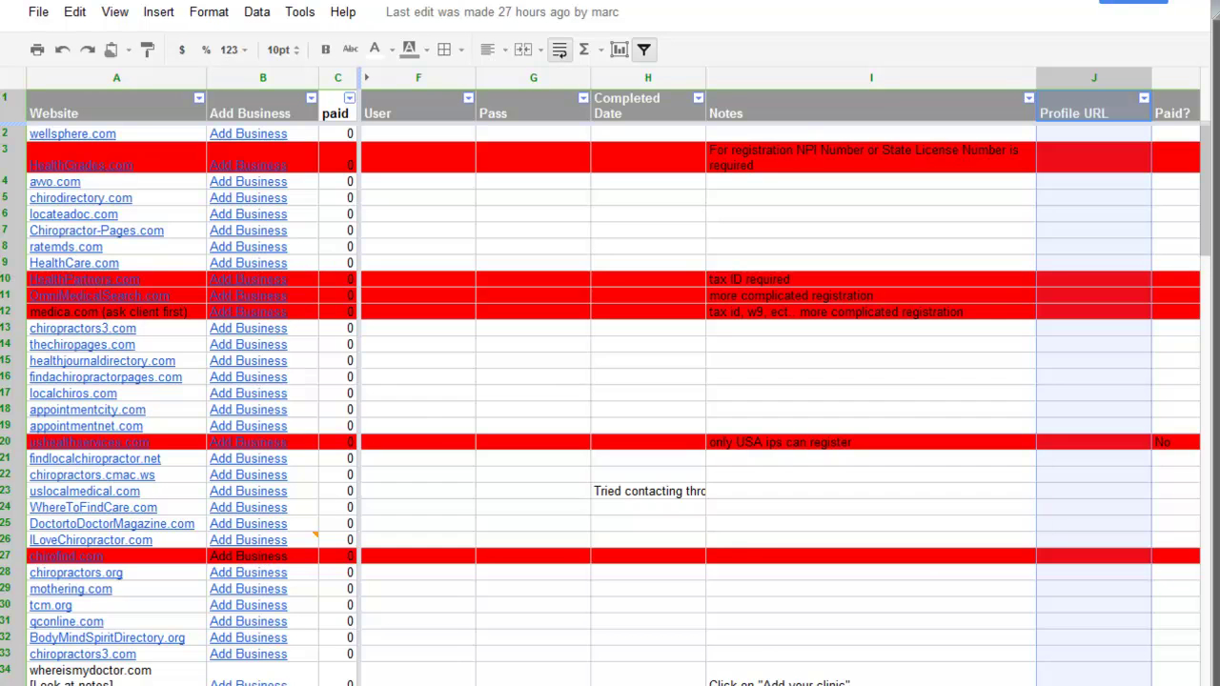
Step: Review the general listings sheet from its first entries and the local listings sheet, returning to the chiropractic directory sheet
key(ctrl+shift+Page_Down)
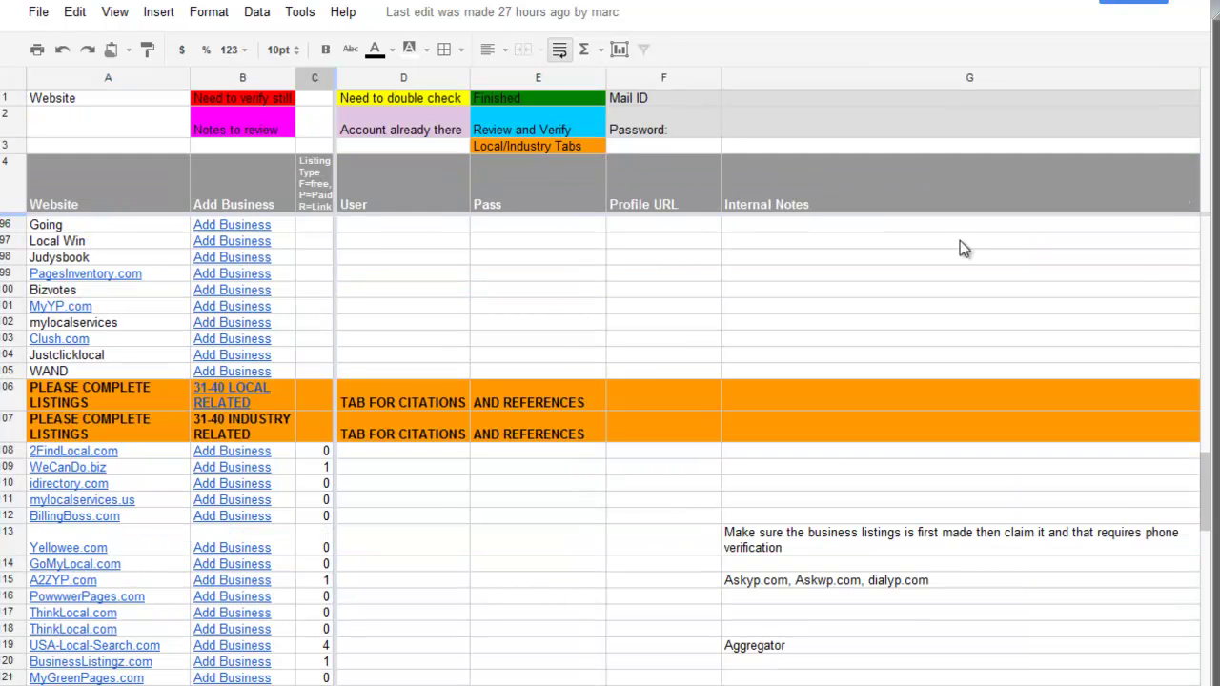
drag(1206, 491, 1203, 229)
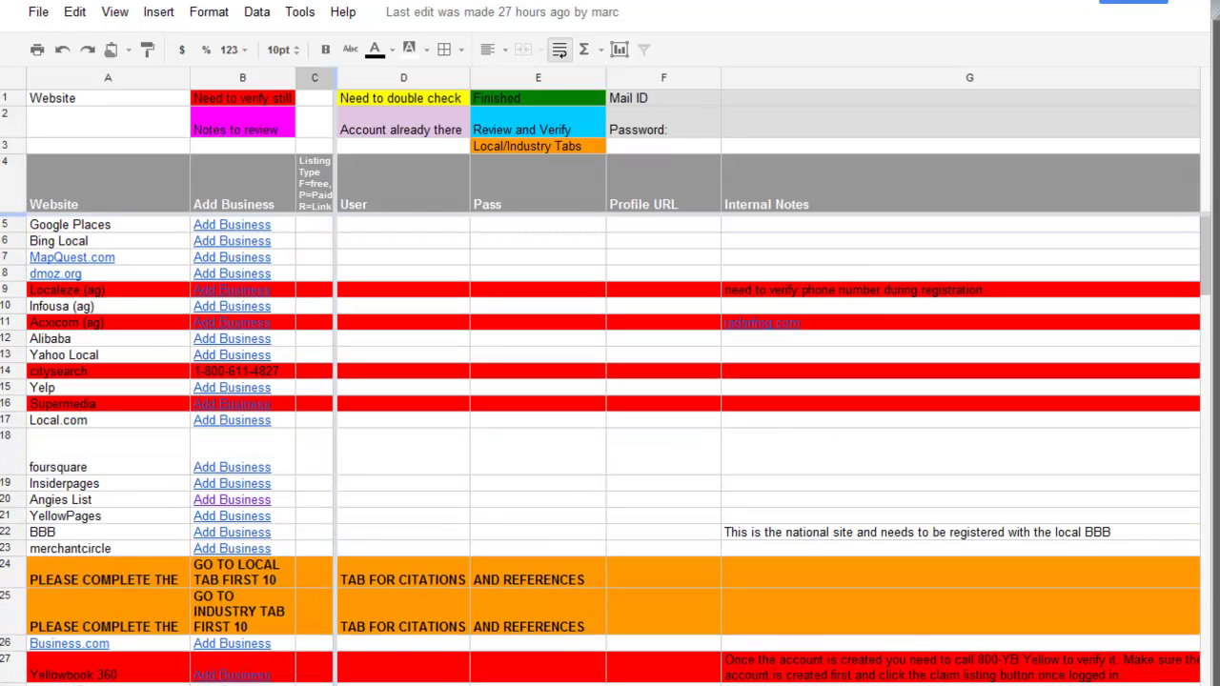
click(250, 685)
scroll(282, 392, down, 3)
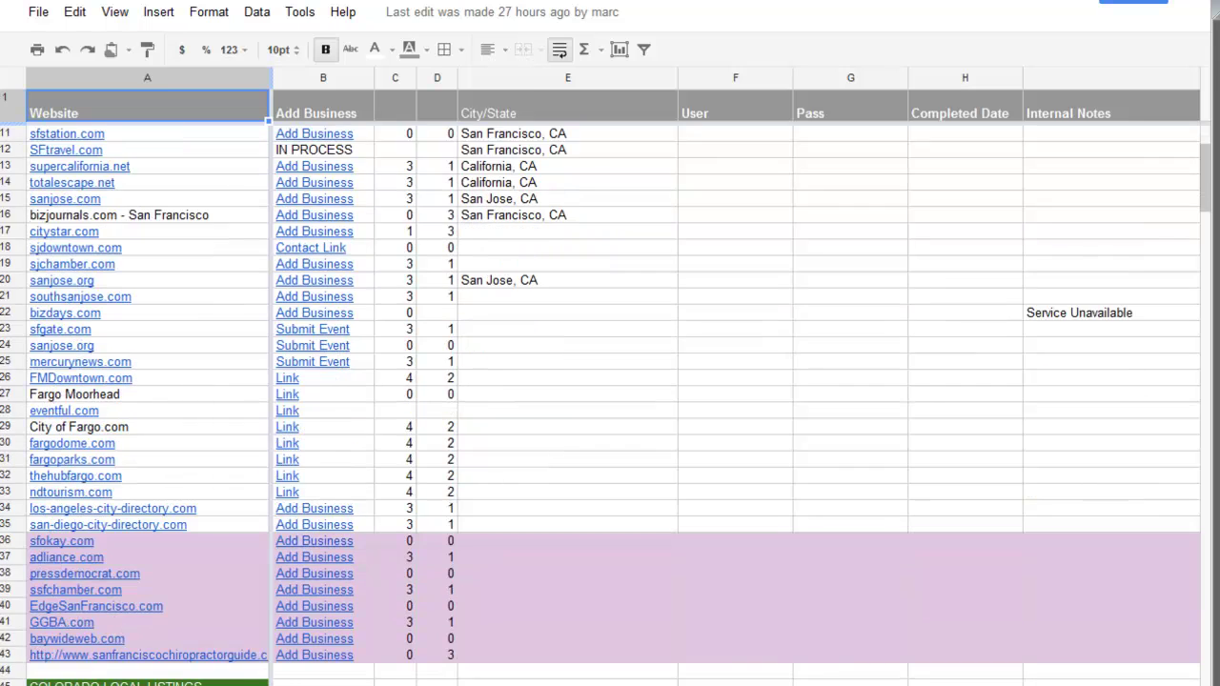
click(143, 684)
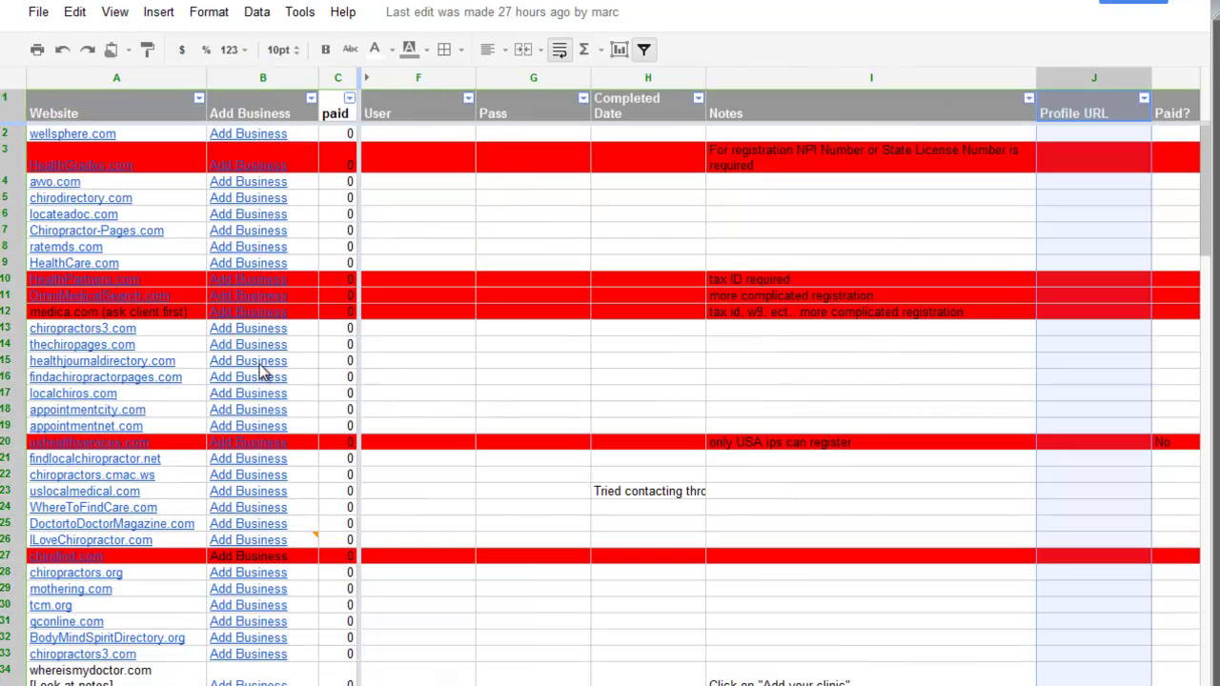
Step: Look through the chiropractic directory list and open the Add Business sign-up link for wellsphere.com
scroll(265, 379, down, 9)
scroll(346, 468, up, 2)
scroll(377, 382, up, 7)
click(301, 145)
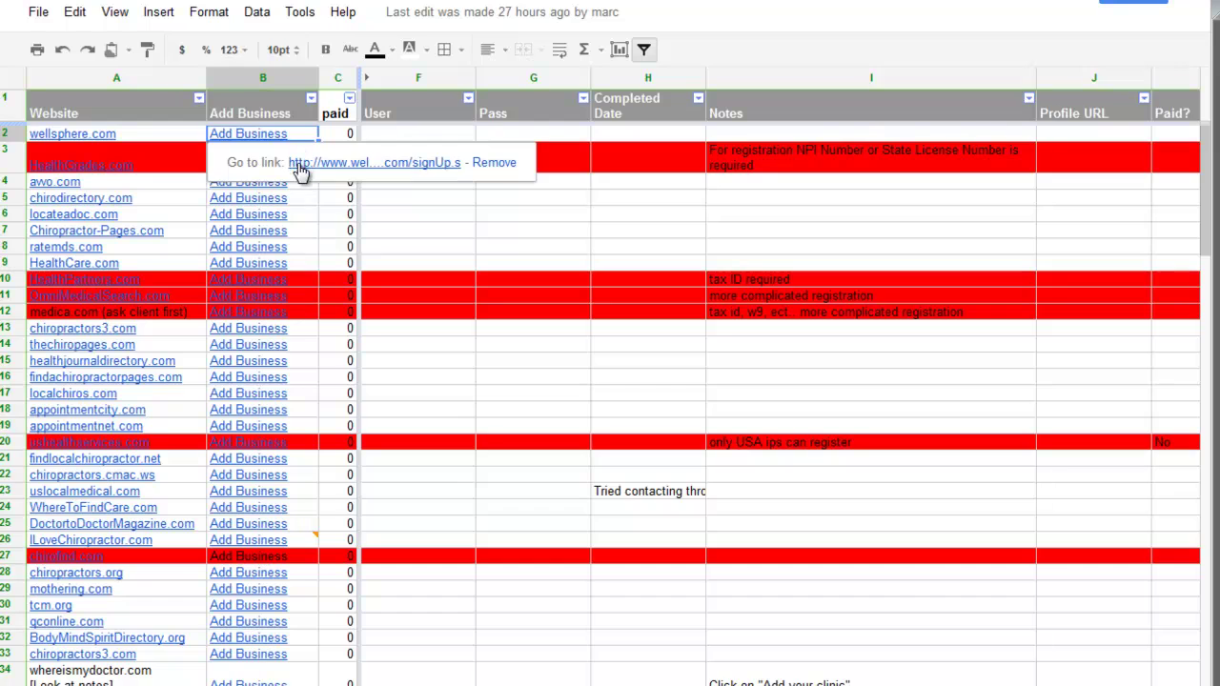
click(314, 164)
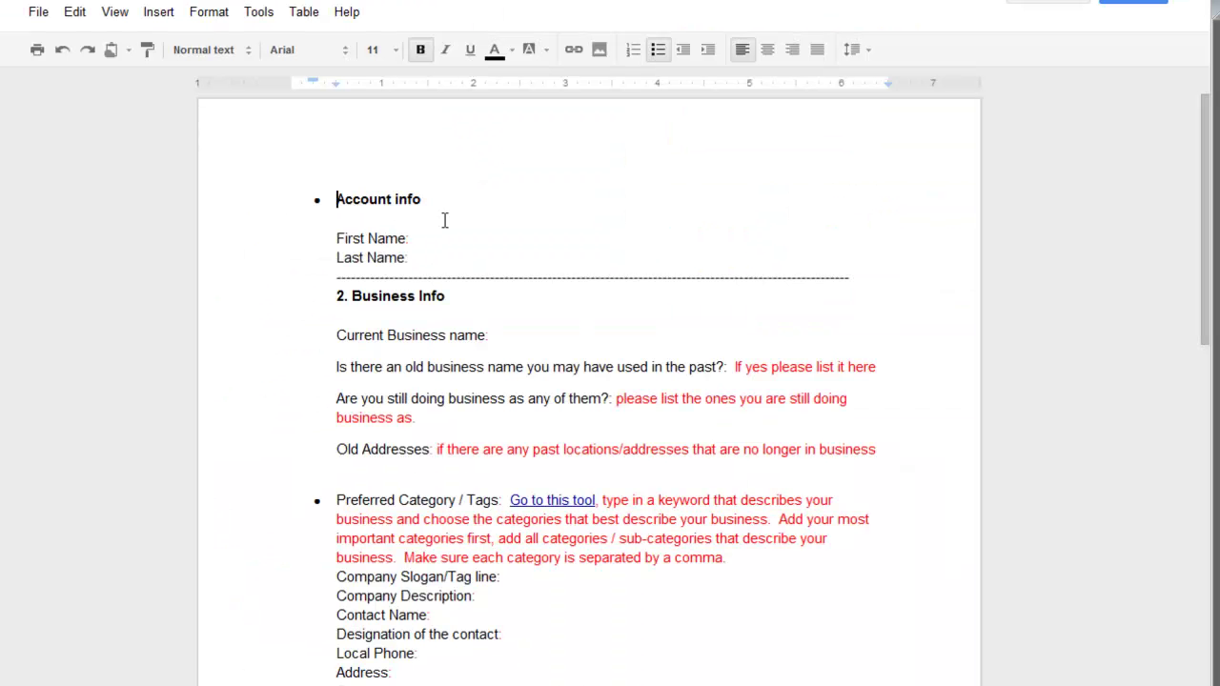
Step: Review the client business information document, then select the User and Pass cells in the wellsphere.com row of the tracking spreadsheet
scroll(487, 280, down, 4)
scroll(638, 390, up, 3)
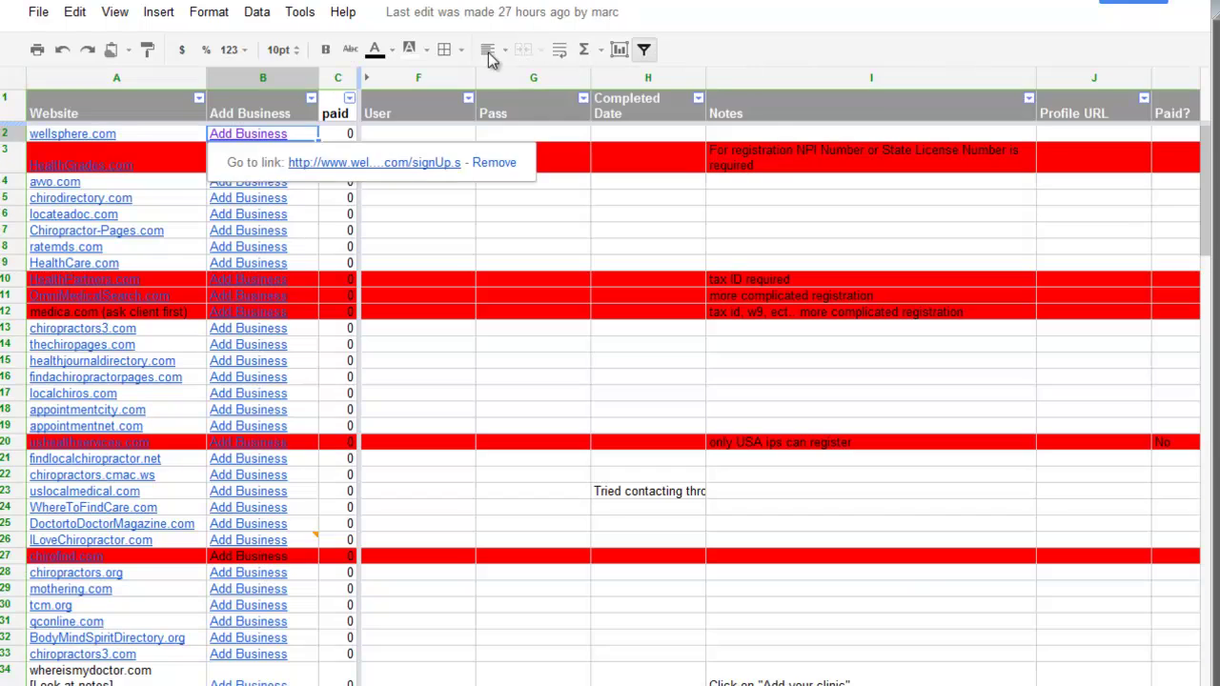
click(424, 137)
click(534, 140)
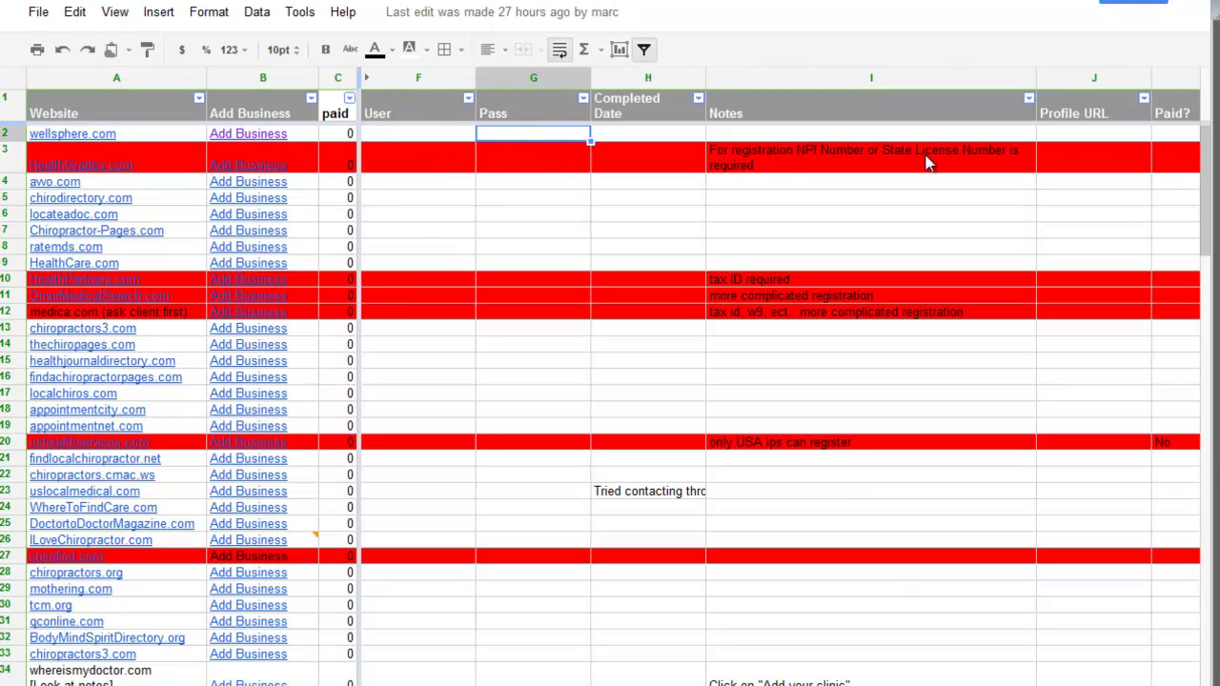
Step: Select the Profile URL cell for wellsphere.com, highlight lawyers.justia.com in the Local Citation Finder results, and return to the tracking spreadsheet
click(1083, 140)
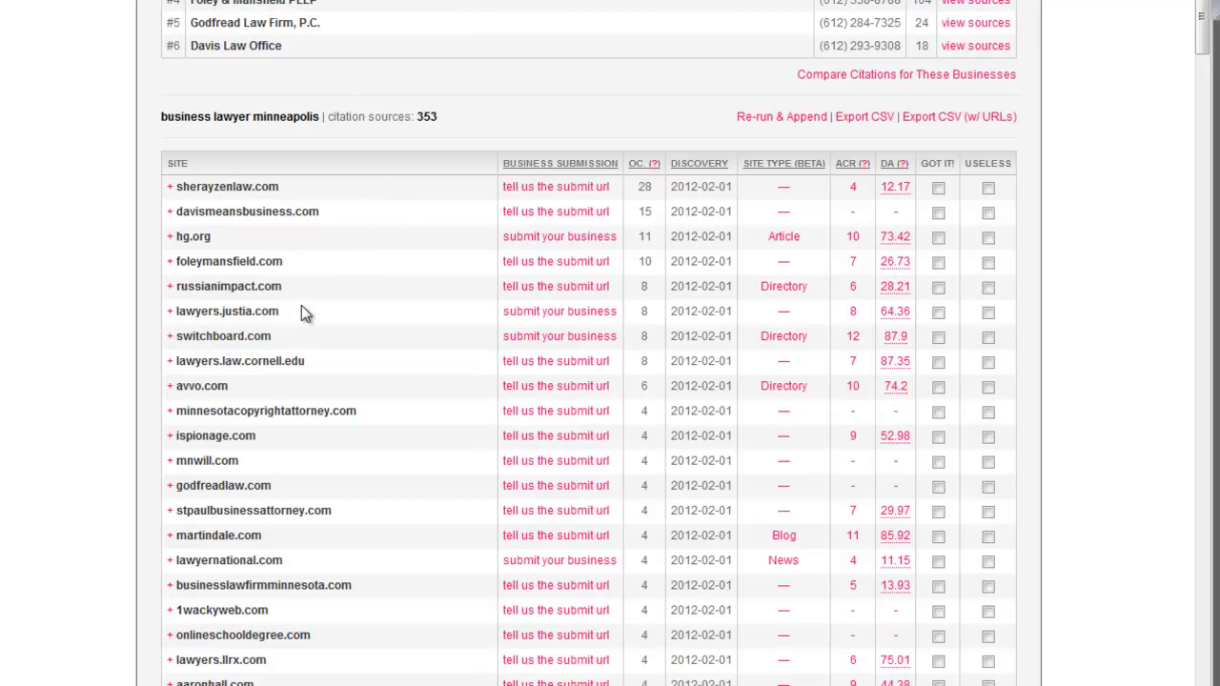
drag(305, 310, 174, 314)
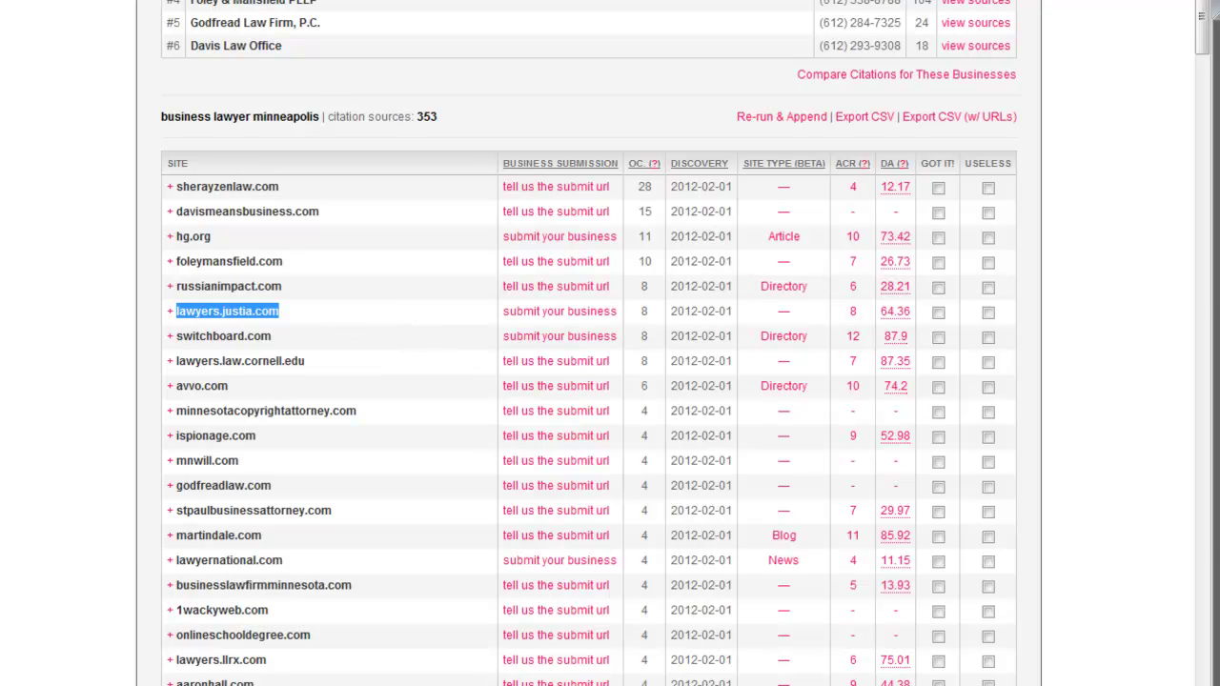
key(ctrl+Tab)
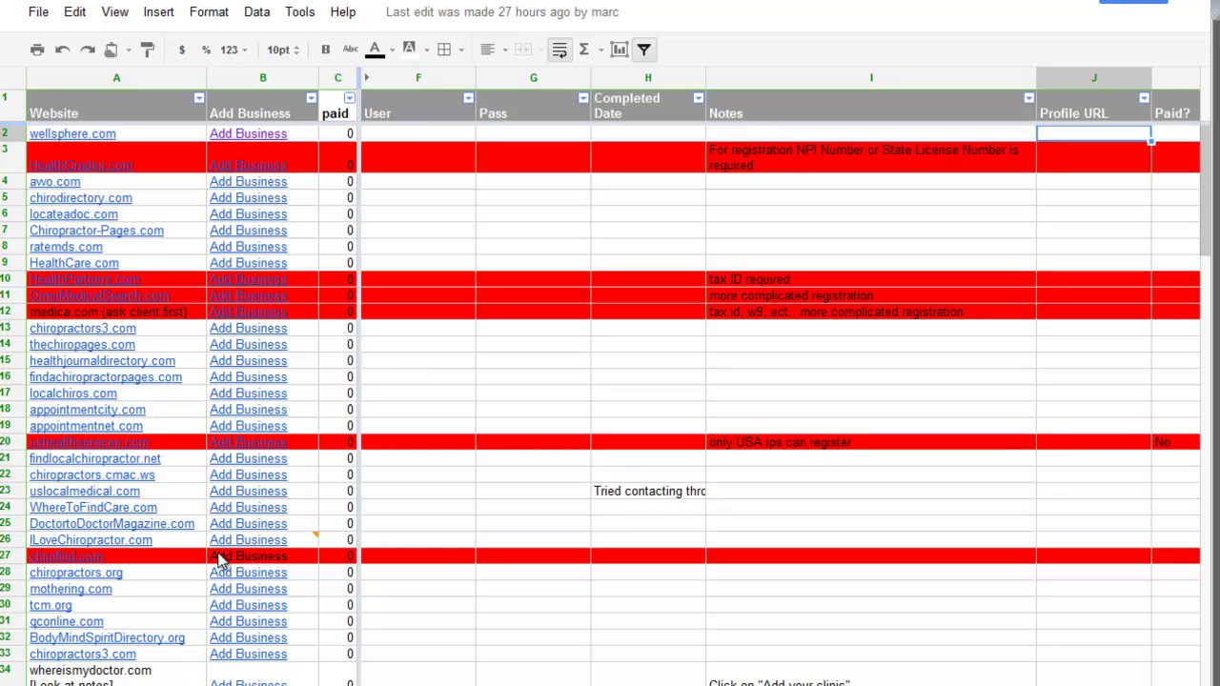
Step: Look through the chiropractic directory list down to the city-specific ChiropractorGuide sites, and finish on the Add Business cell for appointmentcity.com
click(295, 527)
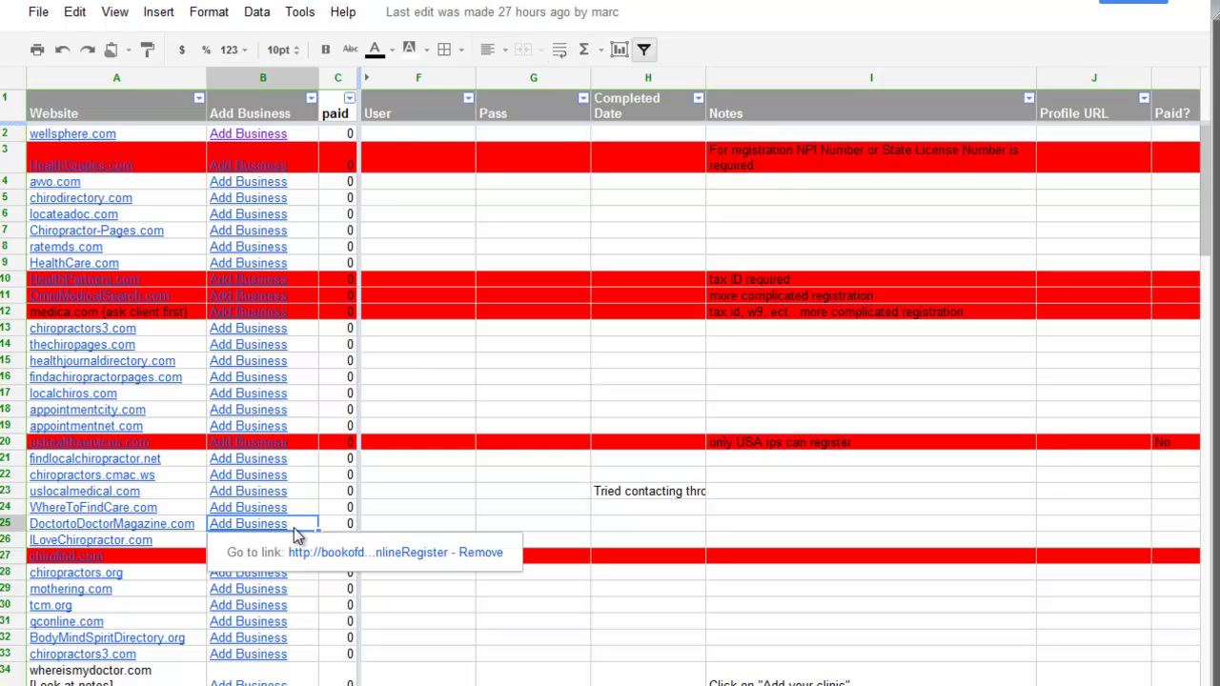
click(588, 491)
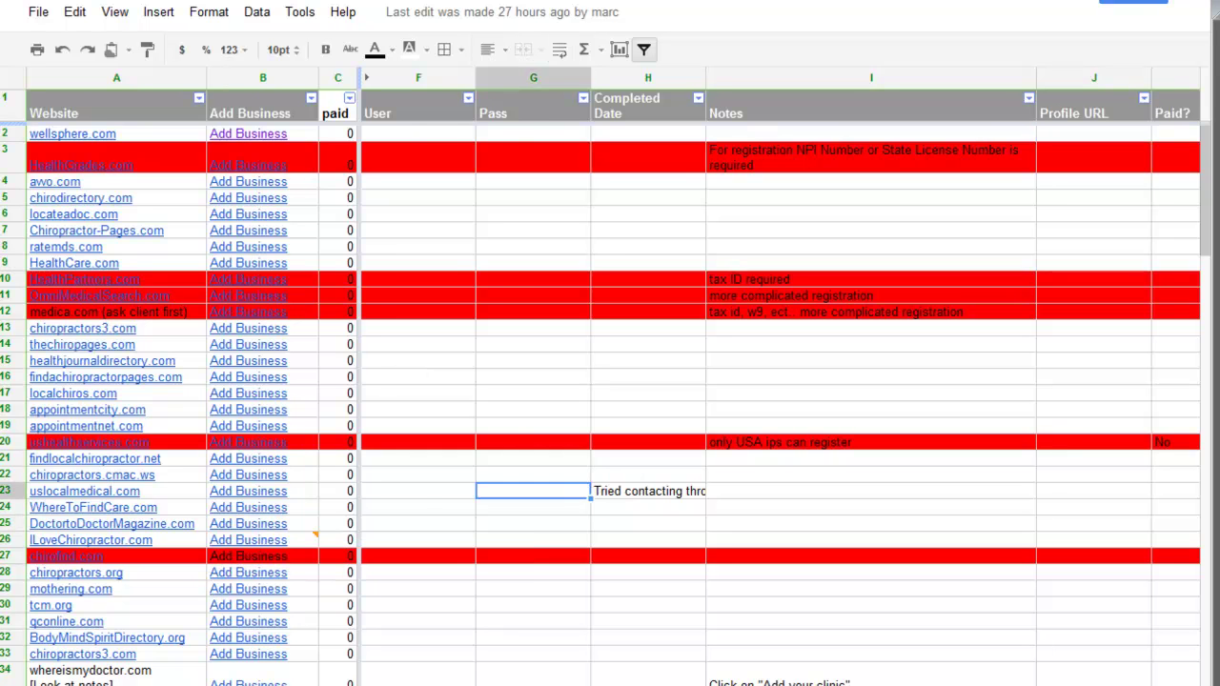
drag(1208, 242, 1211, 685)
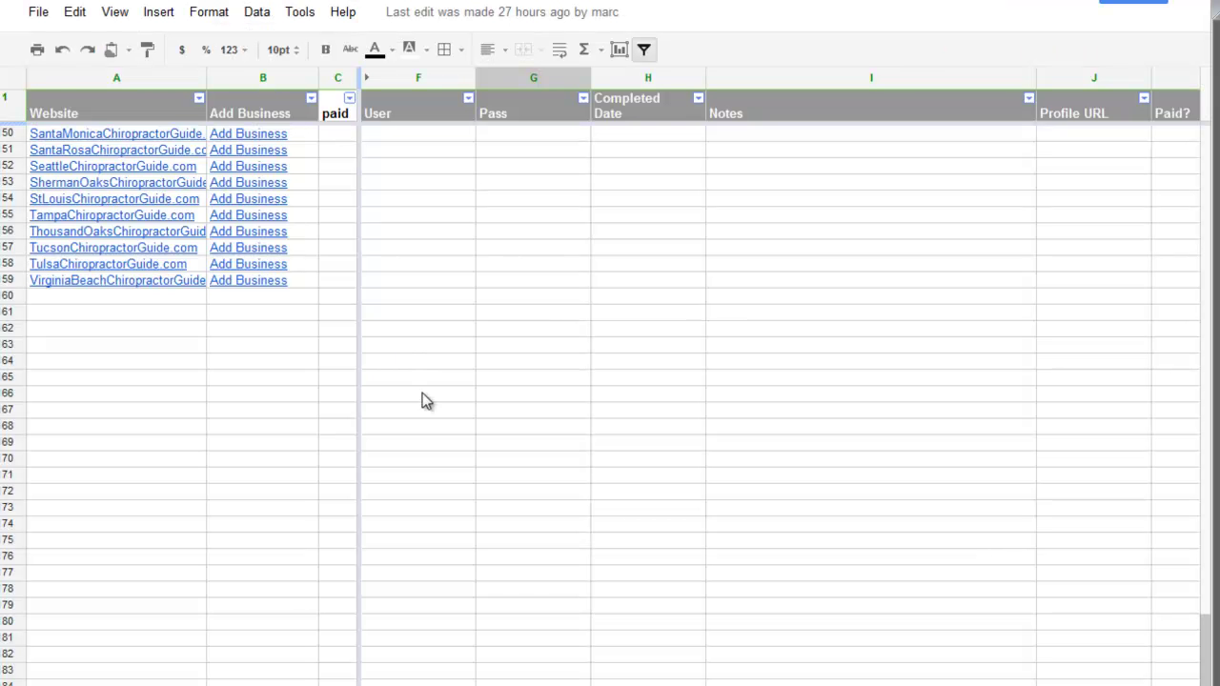
scroll(401, 372, up, 5)
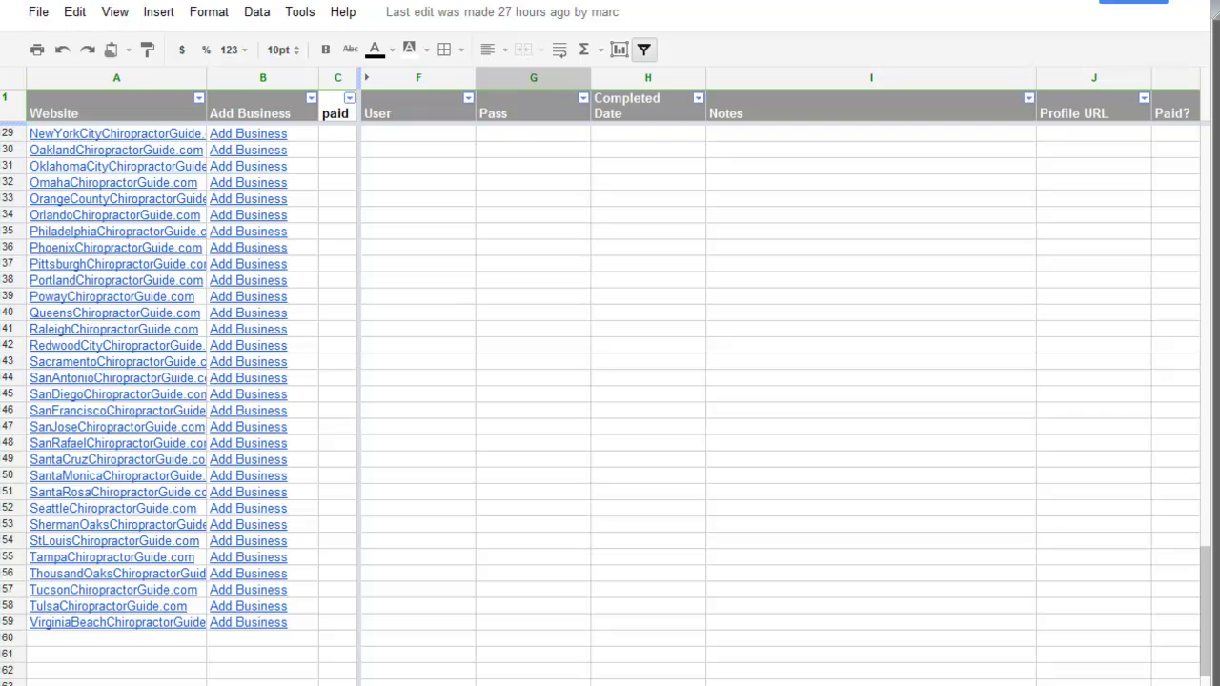
drag(1207, 610, 1175, 360)
scroll(1175, 359, up, 20)
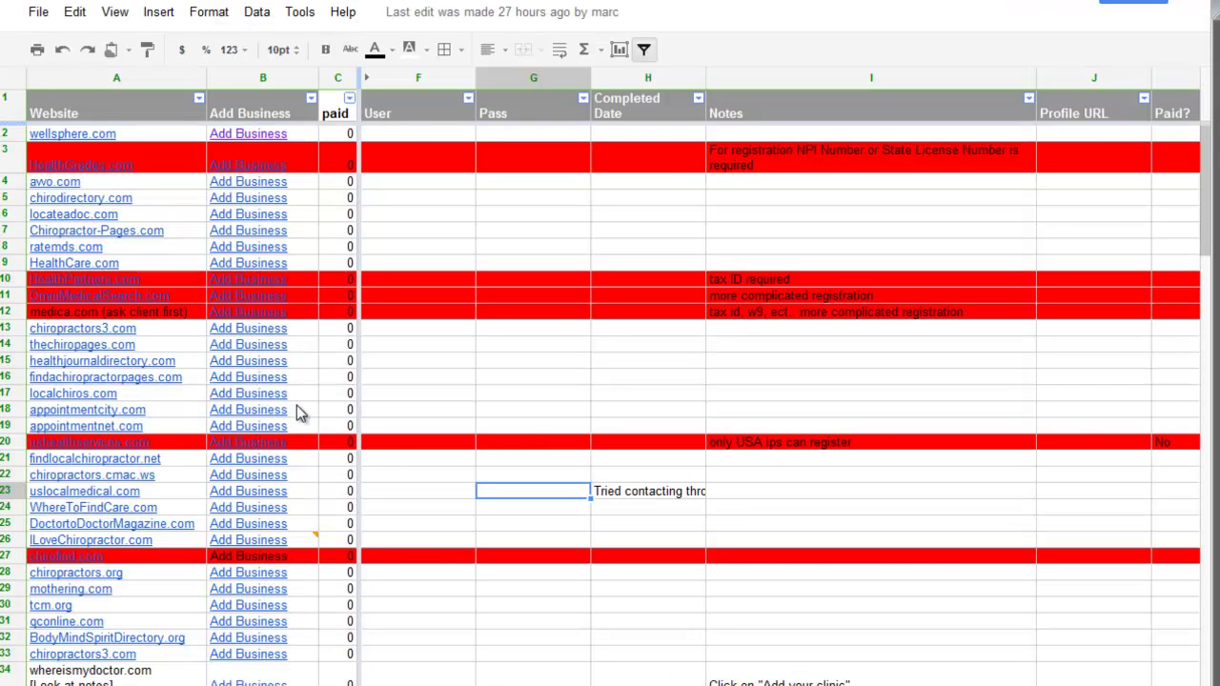
click(298, 410)
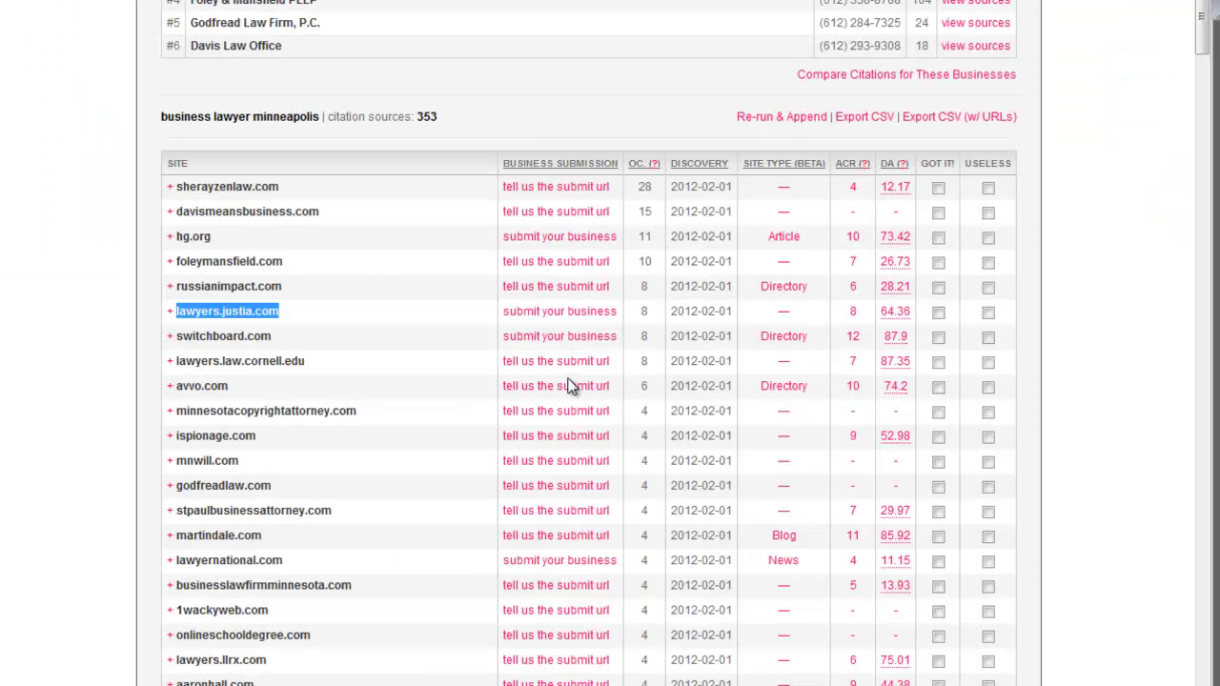
Step: Review the top ranking businesses and citation source count for business lawyer minneapolis, and go back to the keyphrase search form
scroll(756, 322, up, 2)
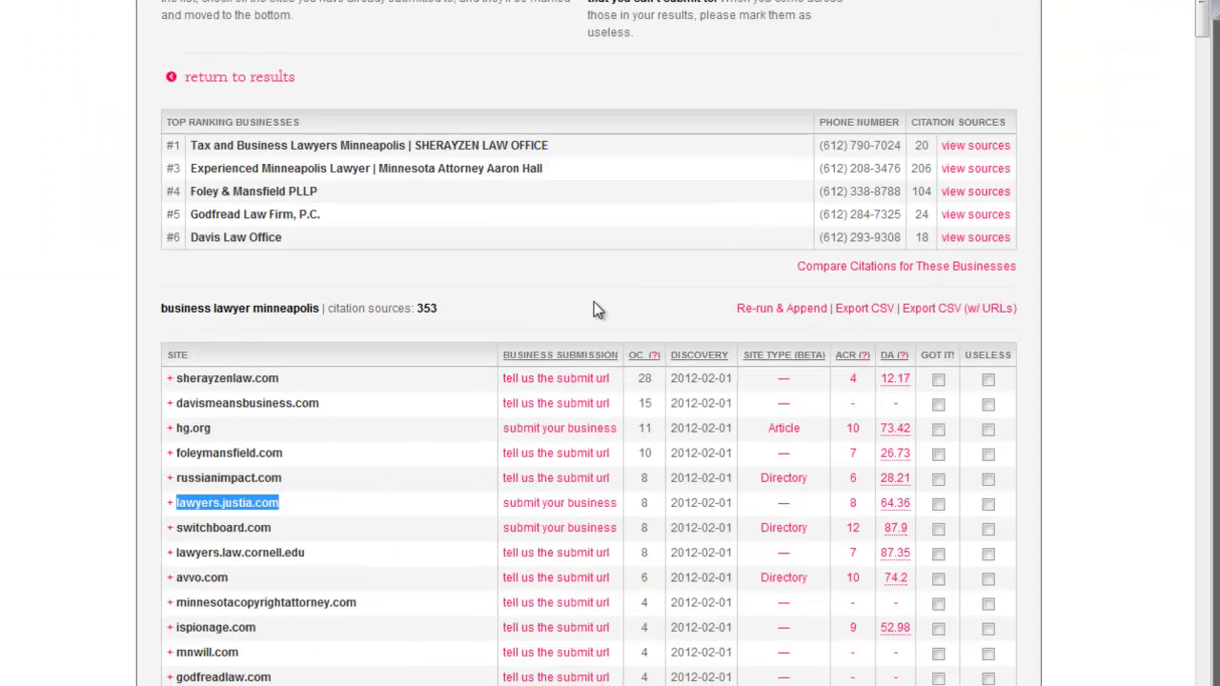
double_click(427, 309)
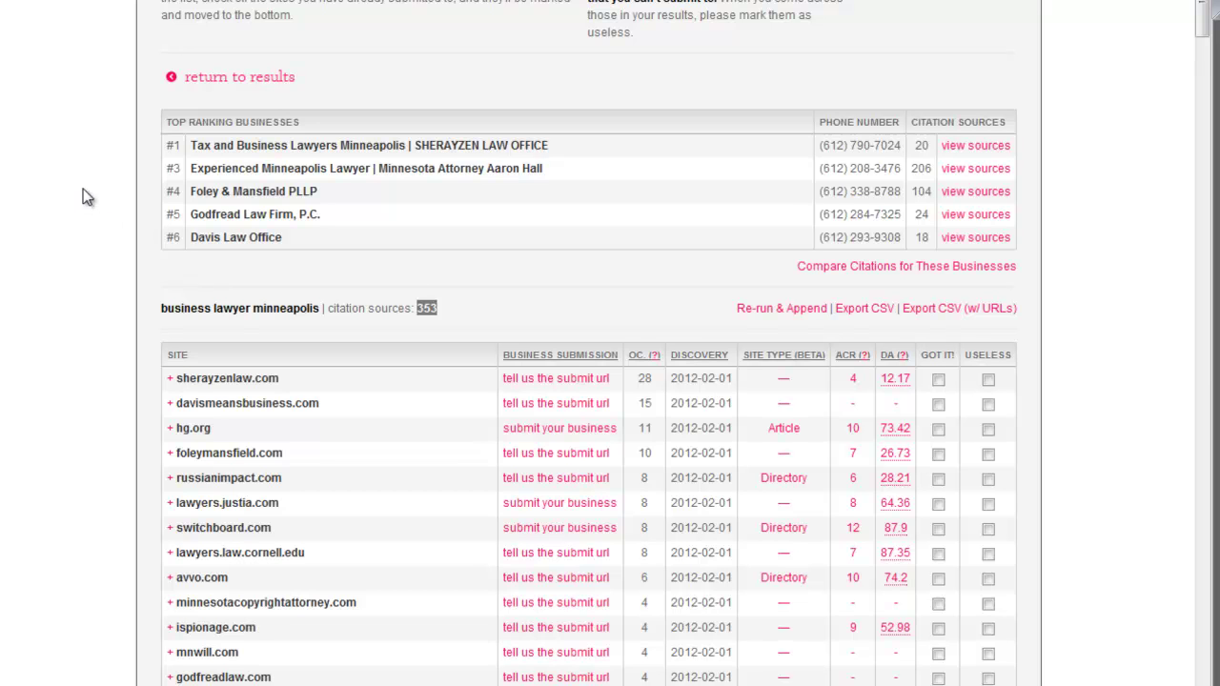
scroll(83, 196, up, 3)
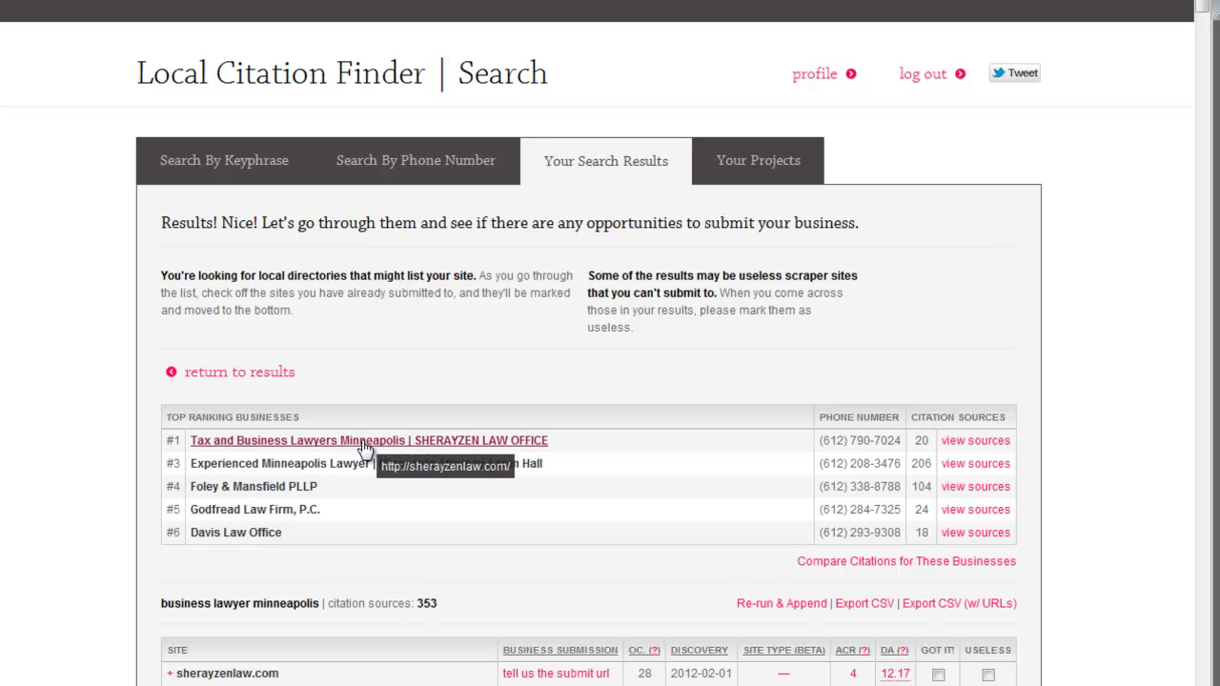
scroll(615, 376, down, 2)
key(alt+Left)
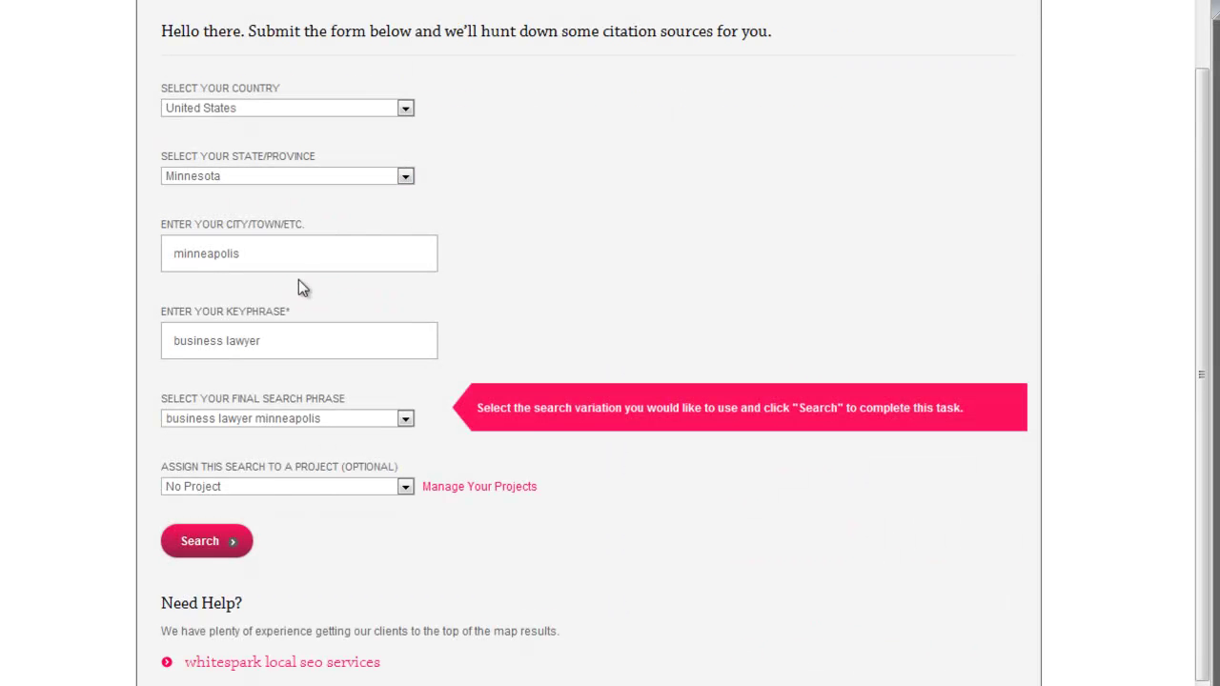
Step: Set the city of the business lawyer citation search to Saint Paul
double_click(299, 256)
text(Saint)
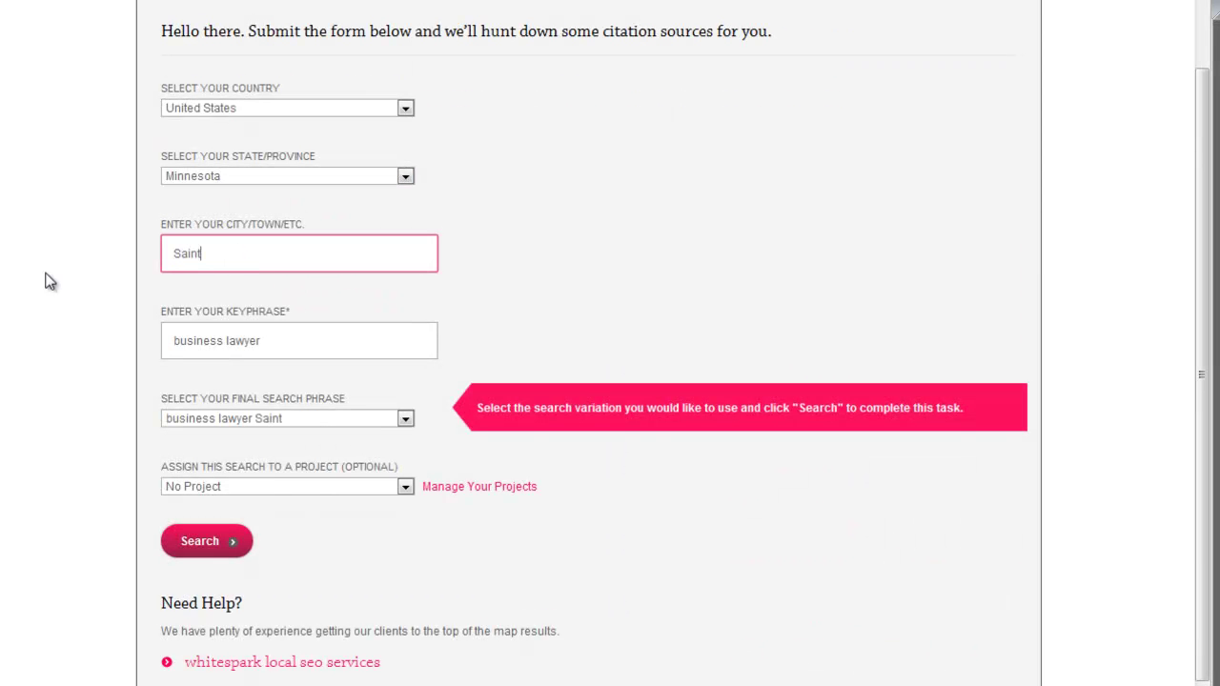
text( Paul)
click(457, 246)
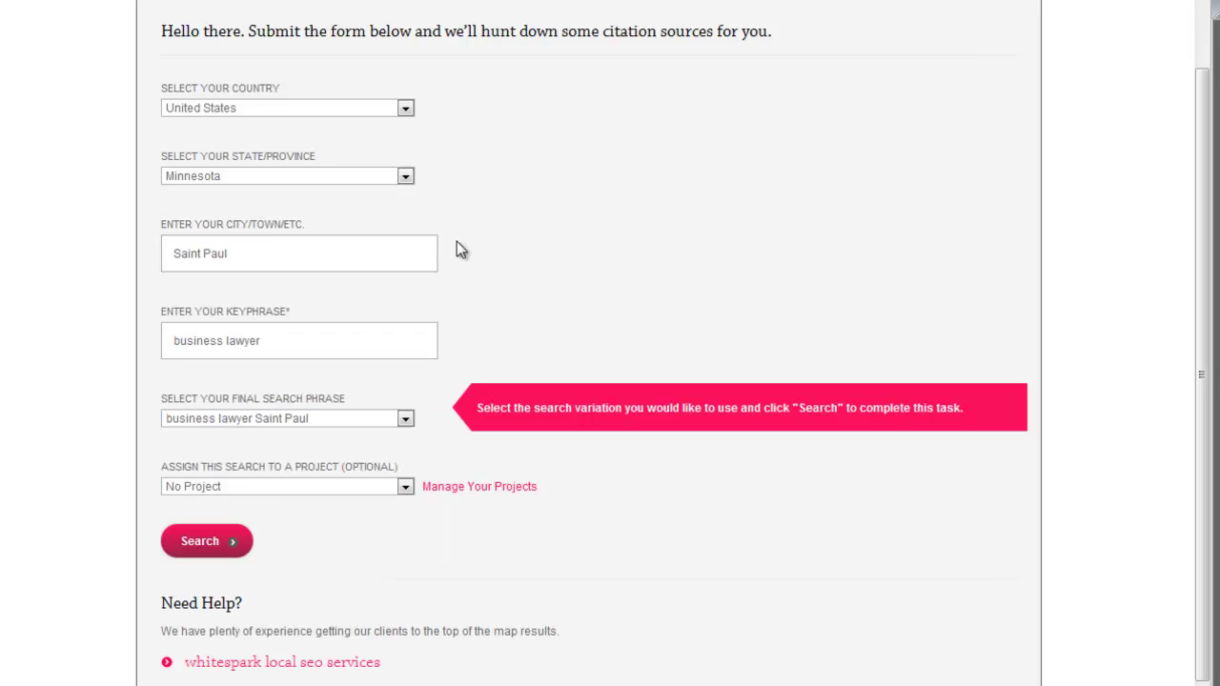
click(239, 250)
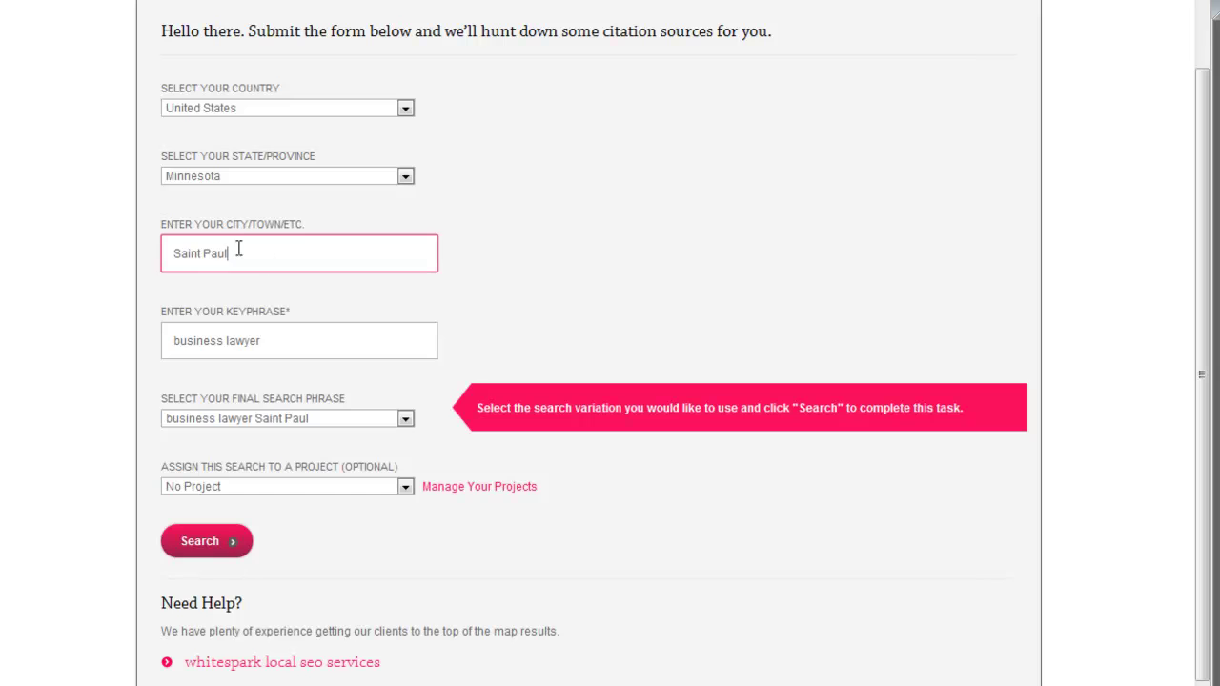
drag(239, 250, 86, 240)
click(515, 349)
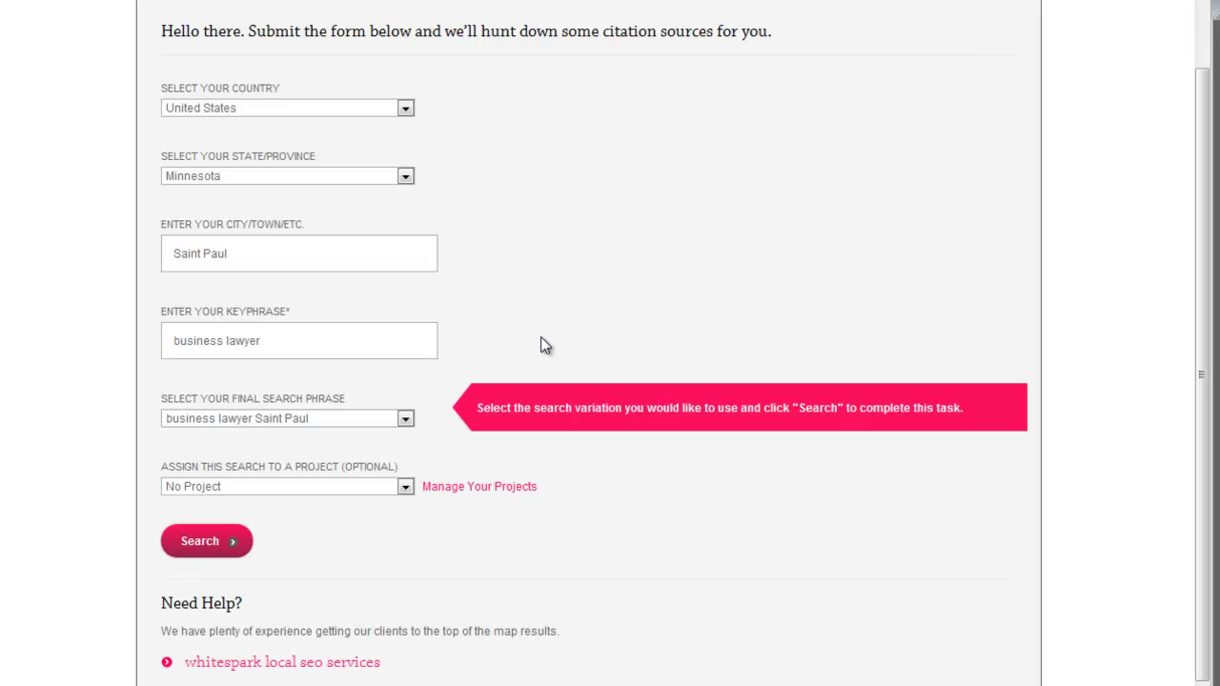
Step: Replace the city in the citation search form with Minnesota
triple_click(234, 257)
click(249, 252)
click(250, 253)
key(ctrl+a)
text(Minnesota)
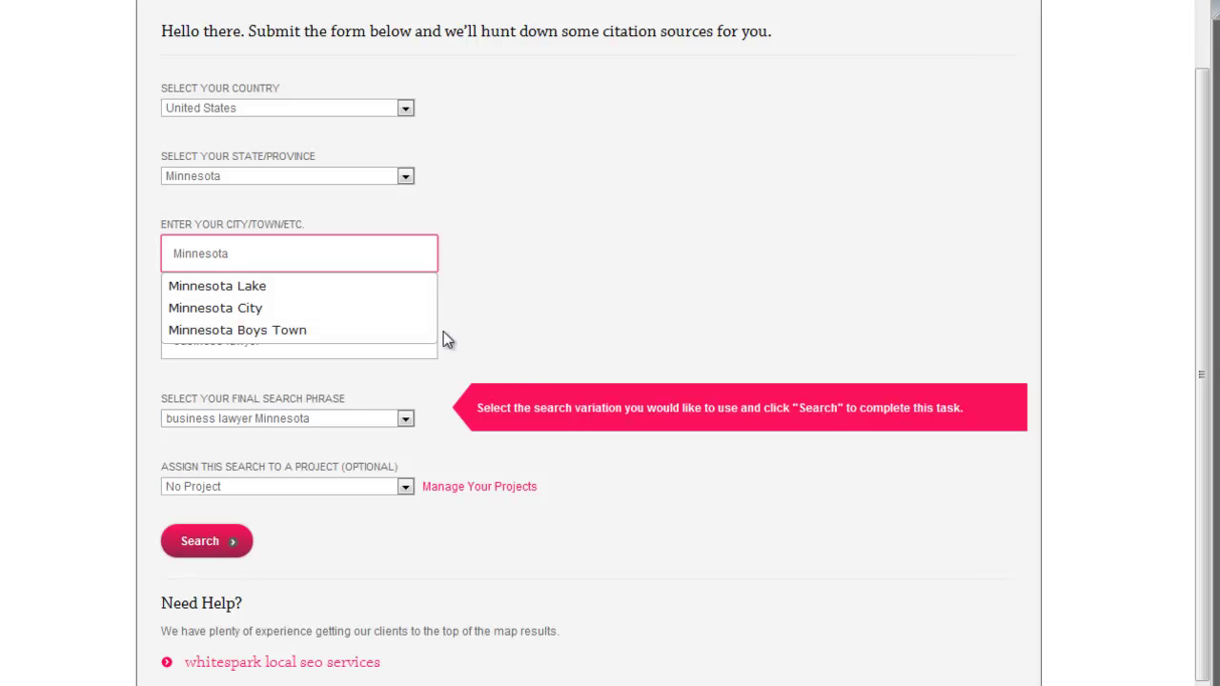
Step: Set the citation search's city to New York City and its state to New York
key(ctrl+a)
text(New York)
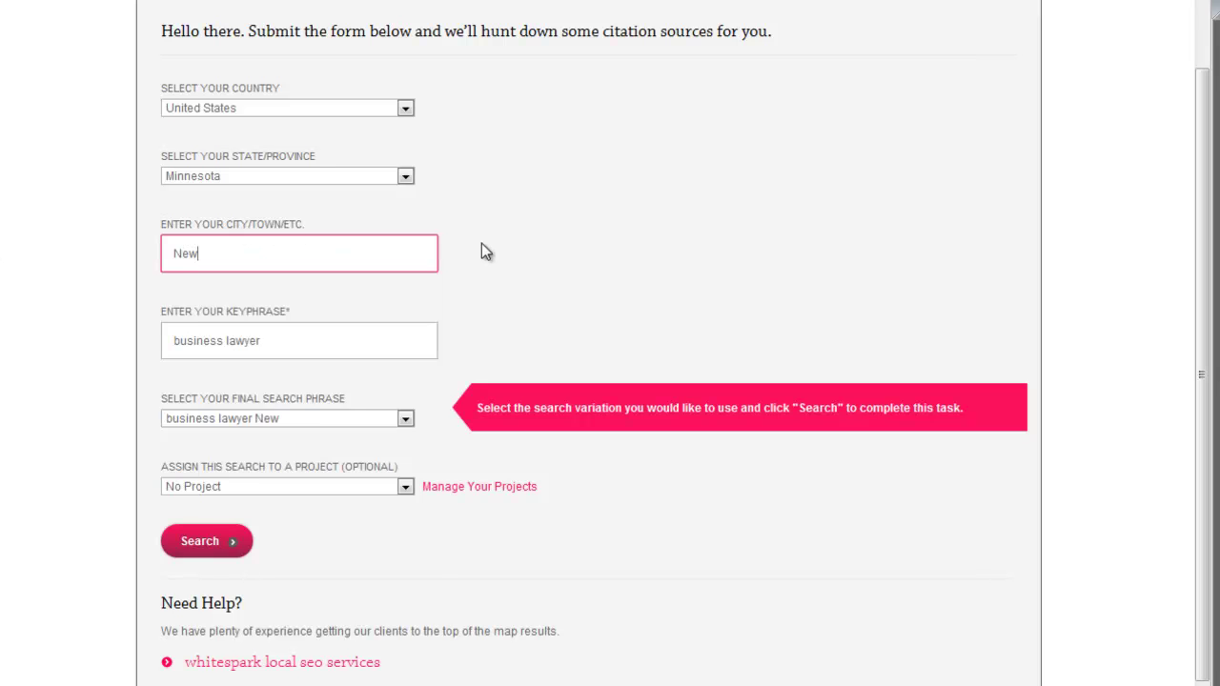
text(ity)
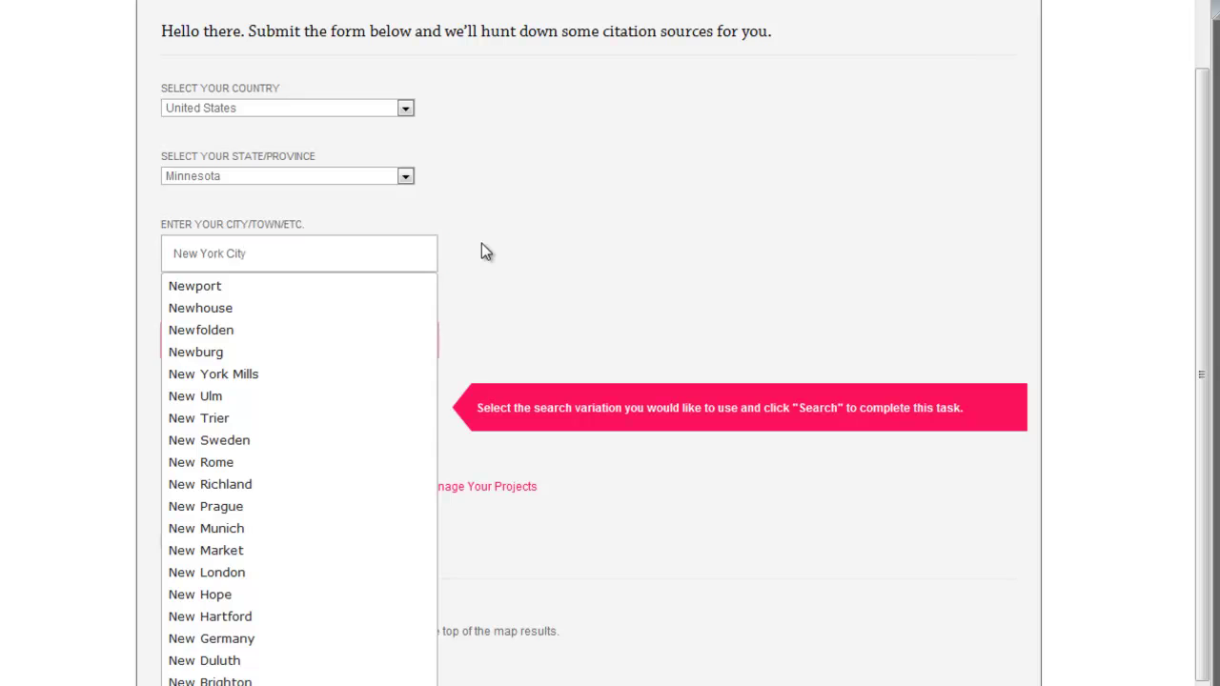
key(Tab)
click(404, 176)
scroll(340, 399, down, 4)
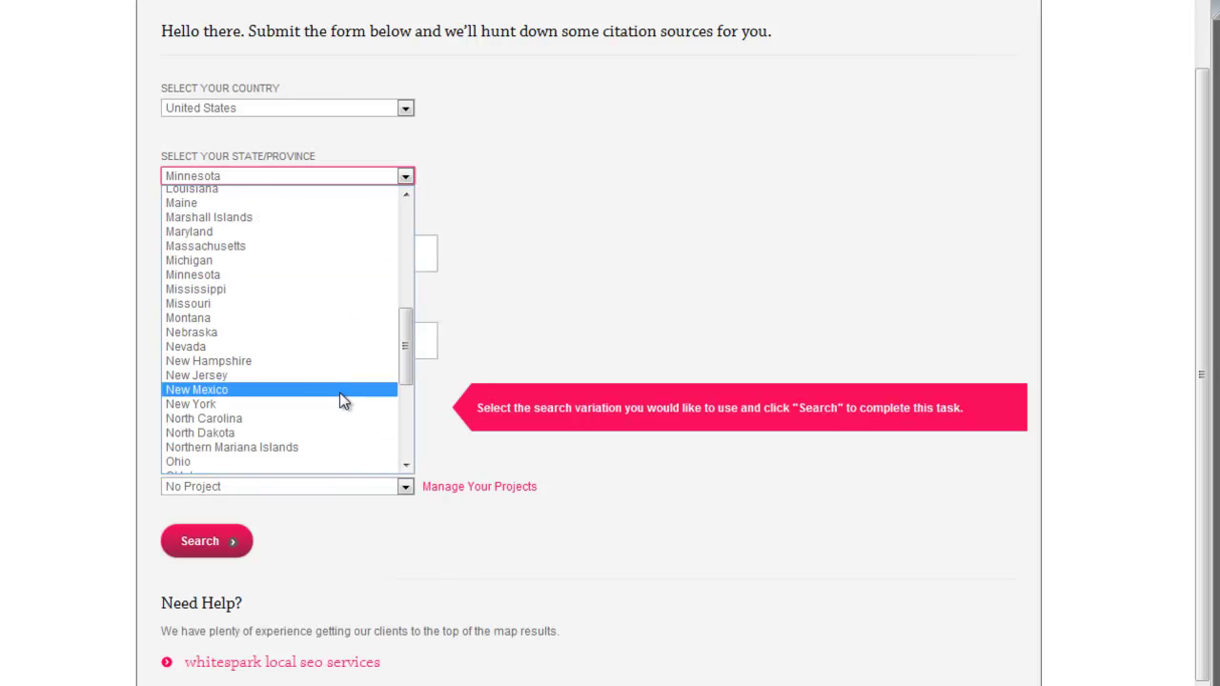
click(250, 404)
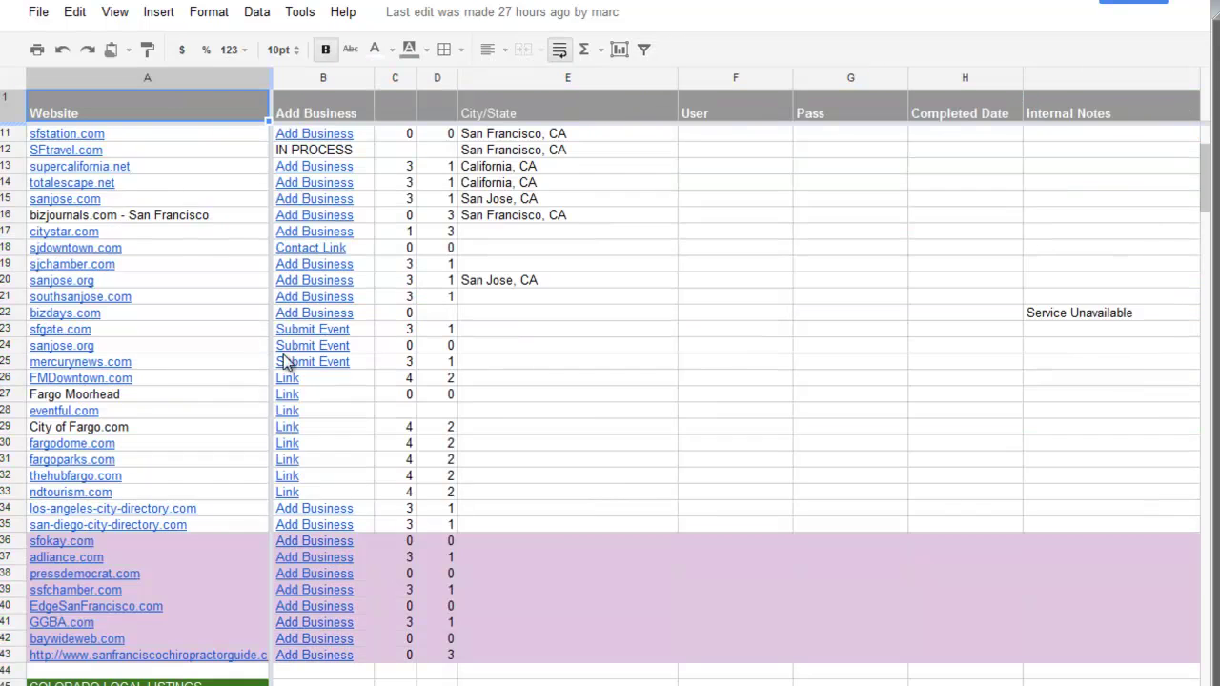
Step: Look over the local and chiropractic listings sheets, and select the Website column on the general listings sheet
scroll(293, 457, down, 6)
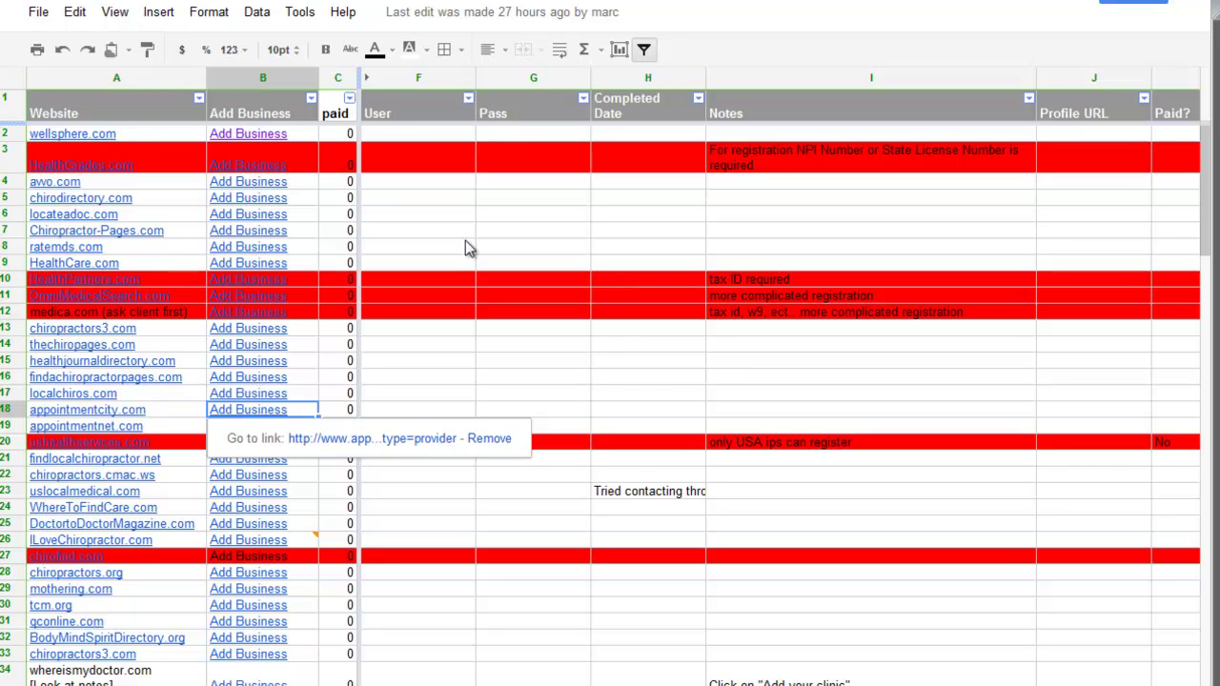
click(159, 83)
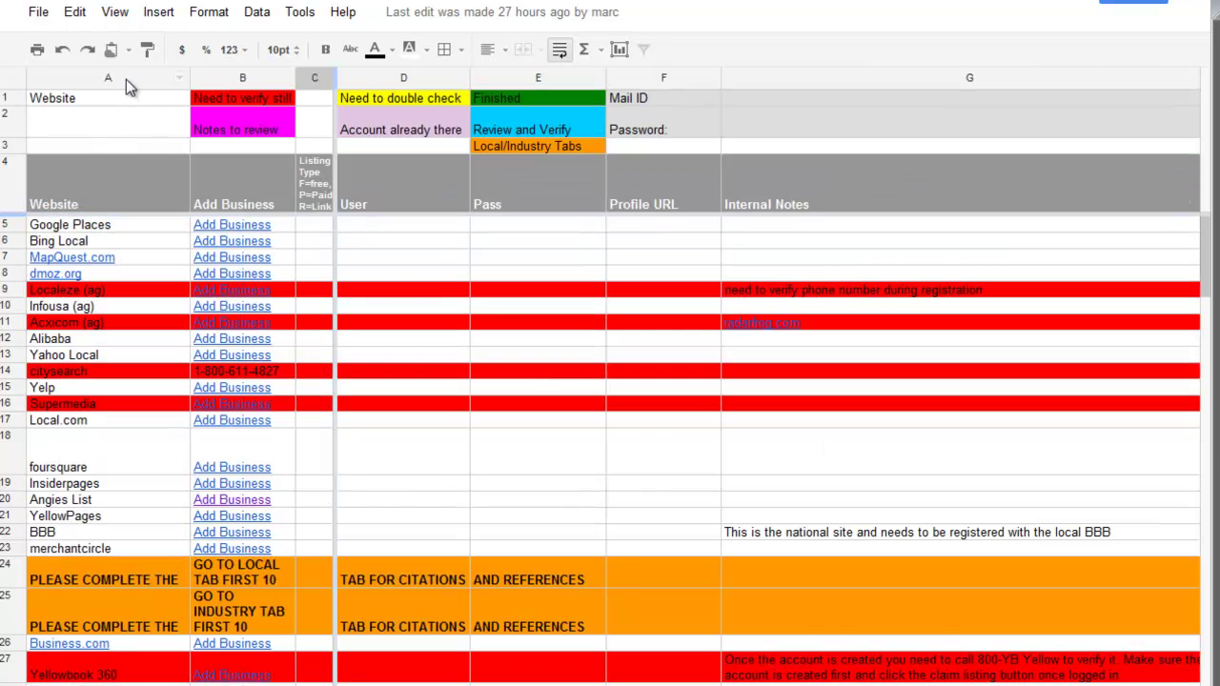
click(126, 82)
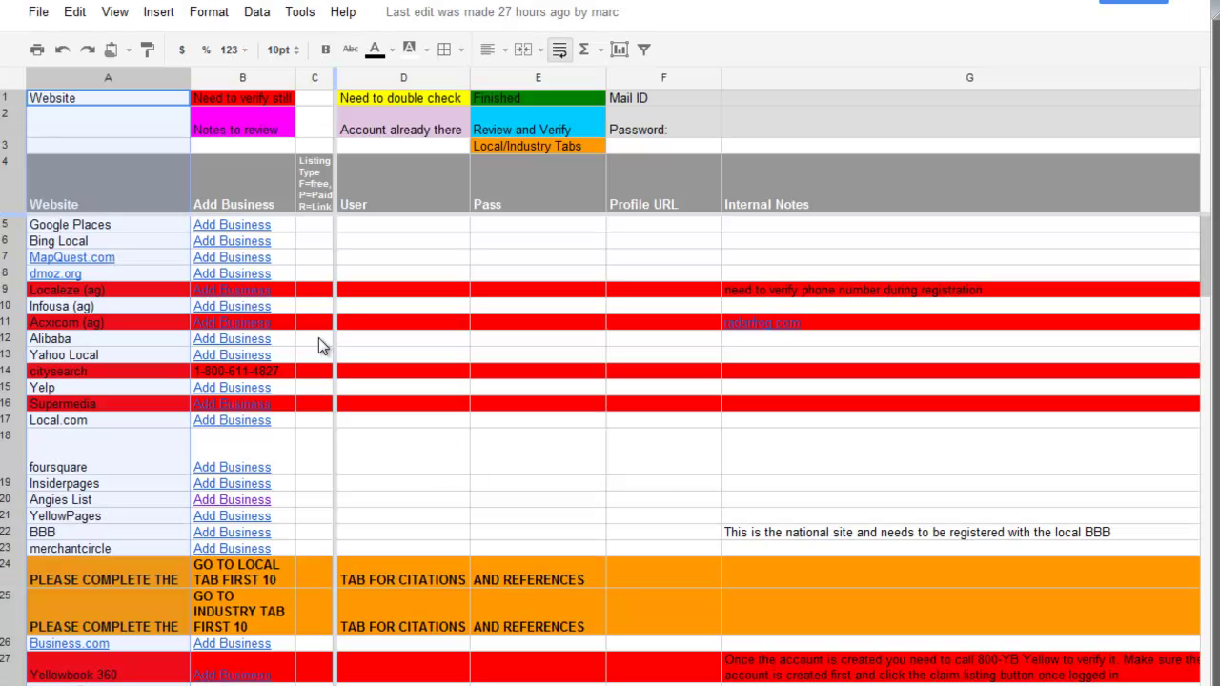
Step: Look through the Denver lawyer and law firm keyphrases in the keyword spreadsheet
scroll(276, 391, down, 3)
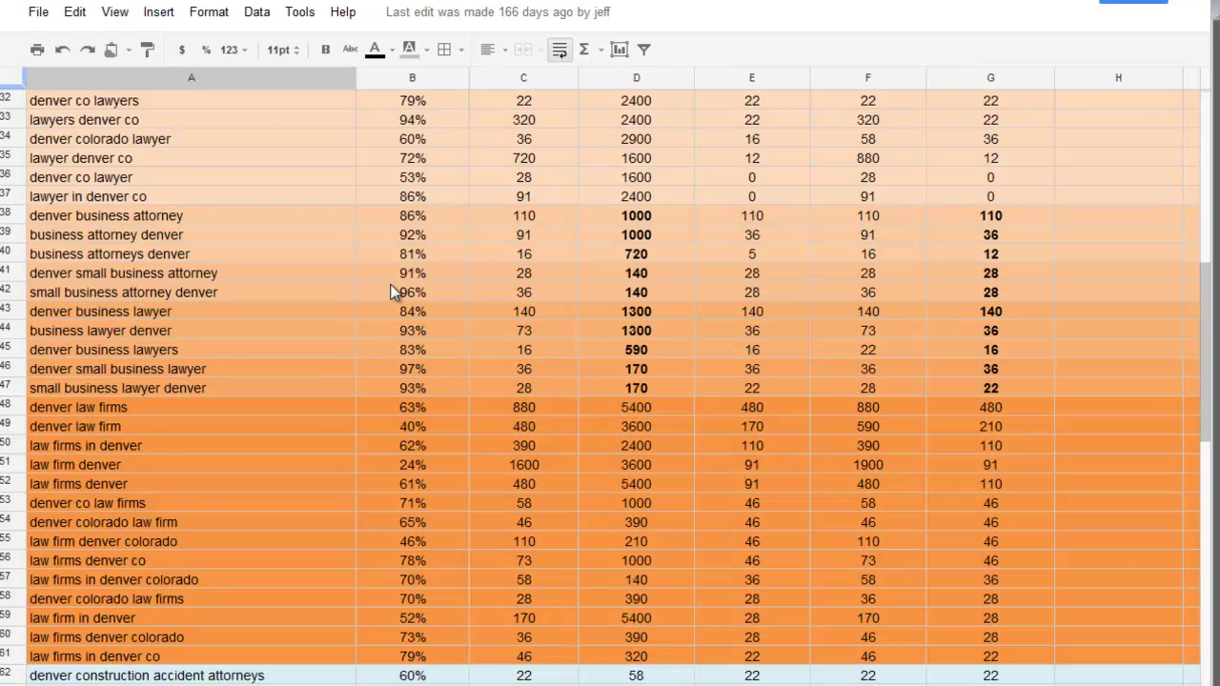
scroll(395, 294, down, 7)
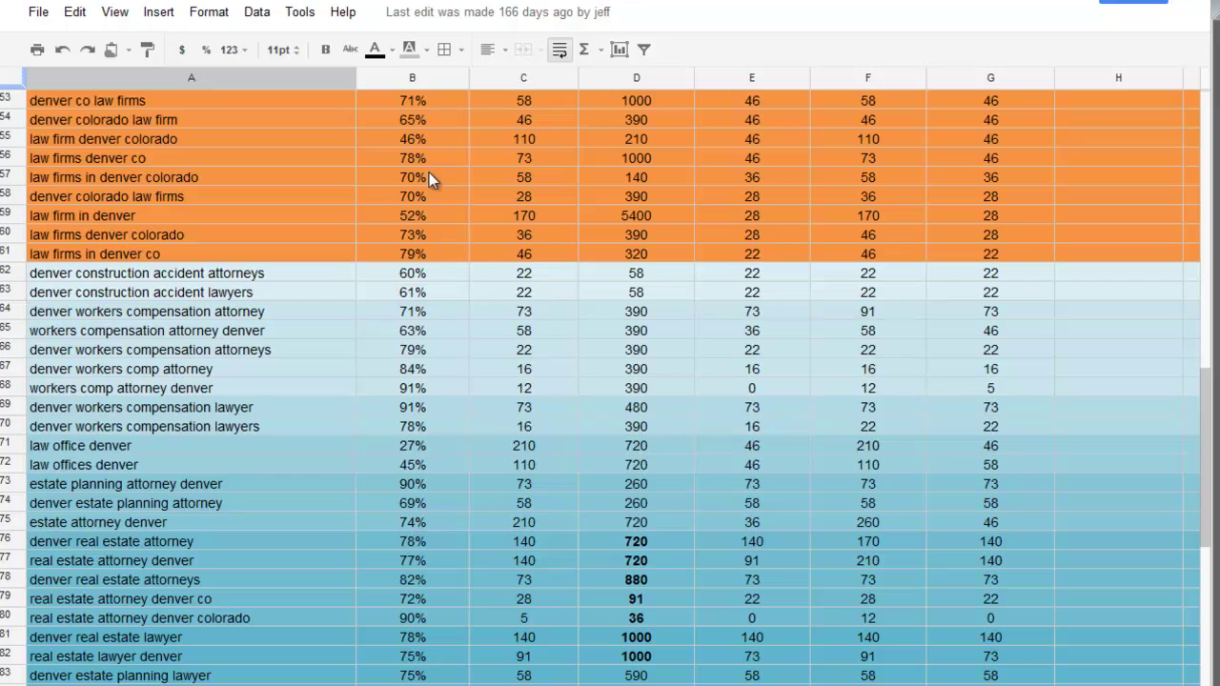